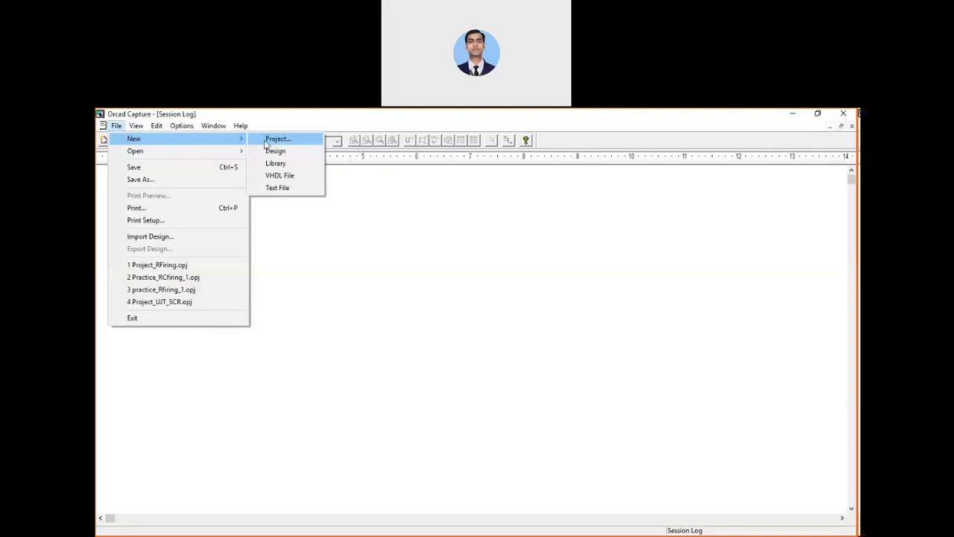
# Create a blank Analog or Mixed A/D project named PRoject_RCfiring.
pyautogui.click(277, 145)
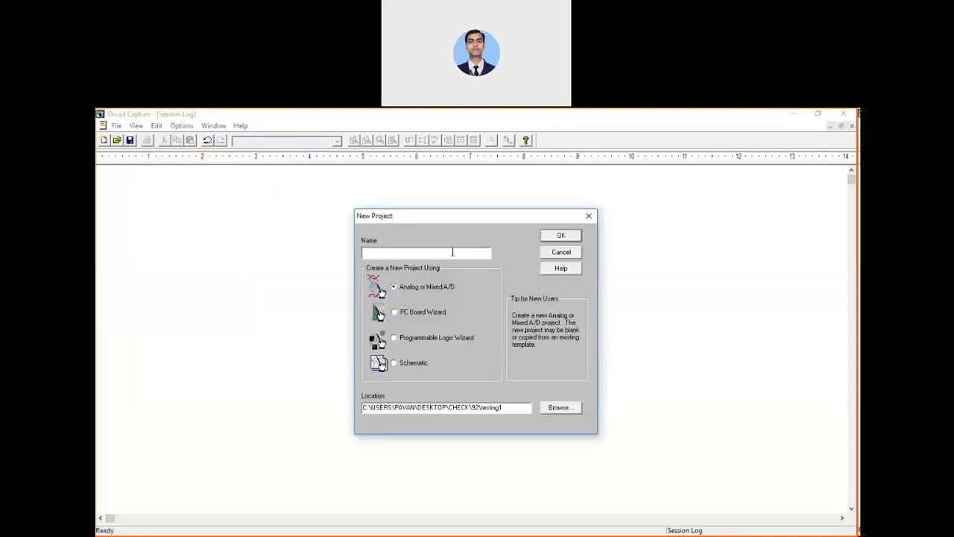
pyautogui.write('PRoject_RCfiring')
pyautogui.click(562, 237)
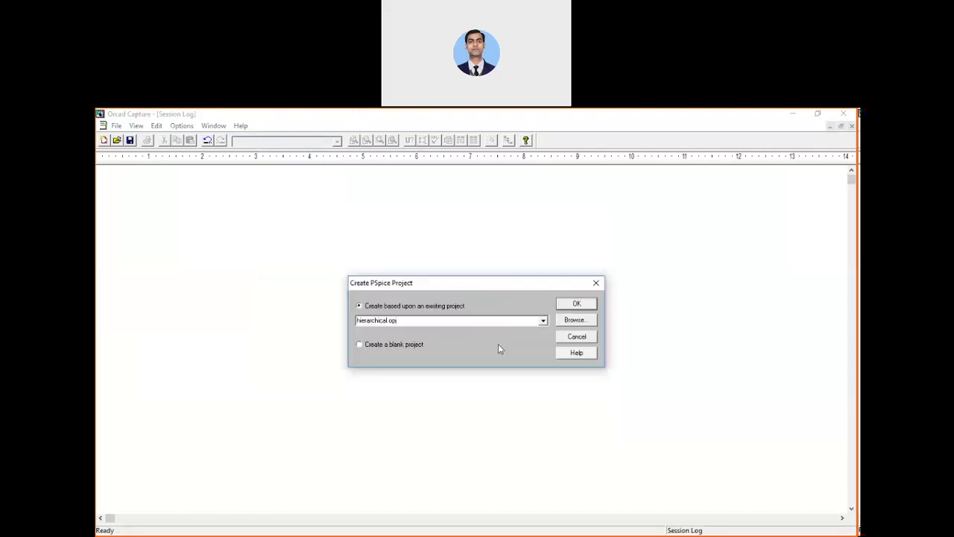
pyautogui.click(380, 346)
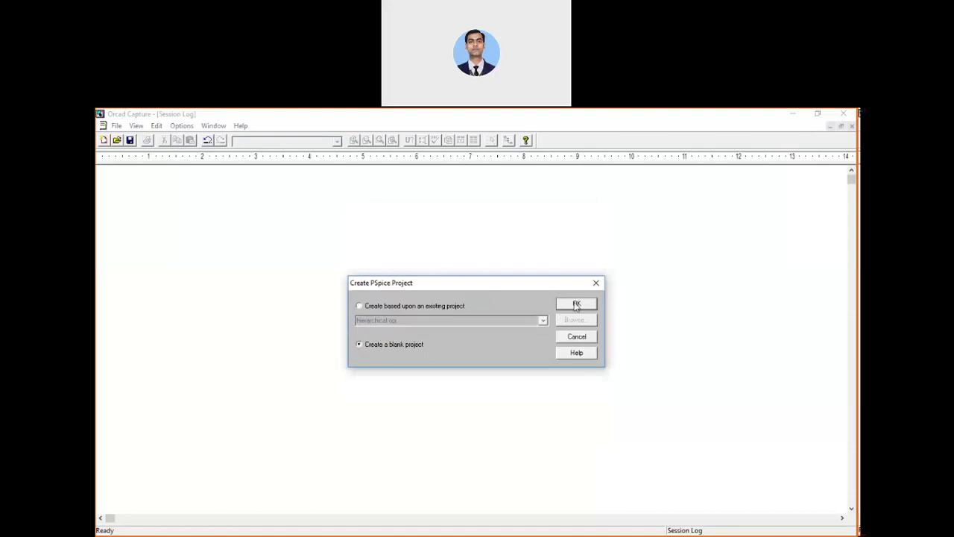
pyautogui.click(574, 303)
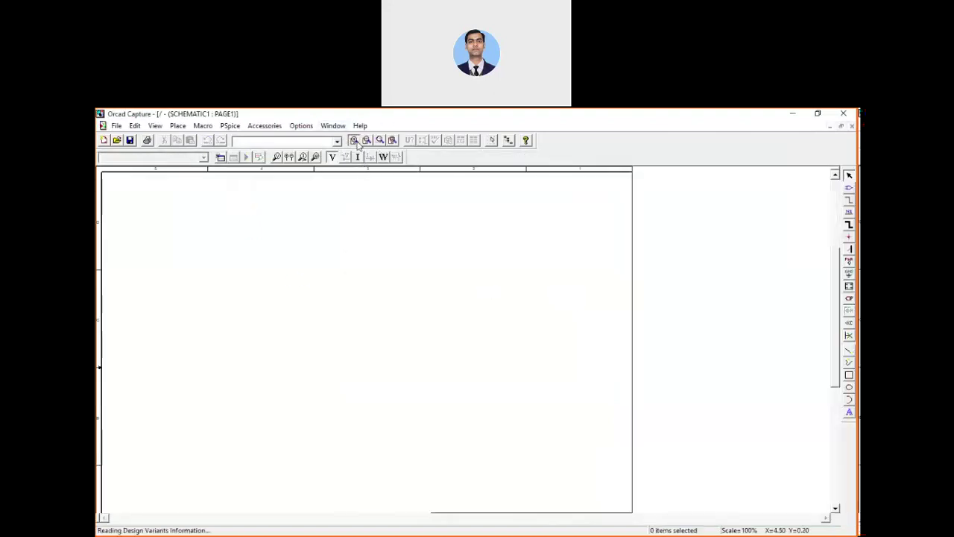
# Place a VSIN sinusoidal voltage source on the left side of the schematic page.
pyautogui.click(354, 141)
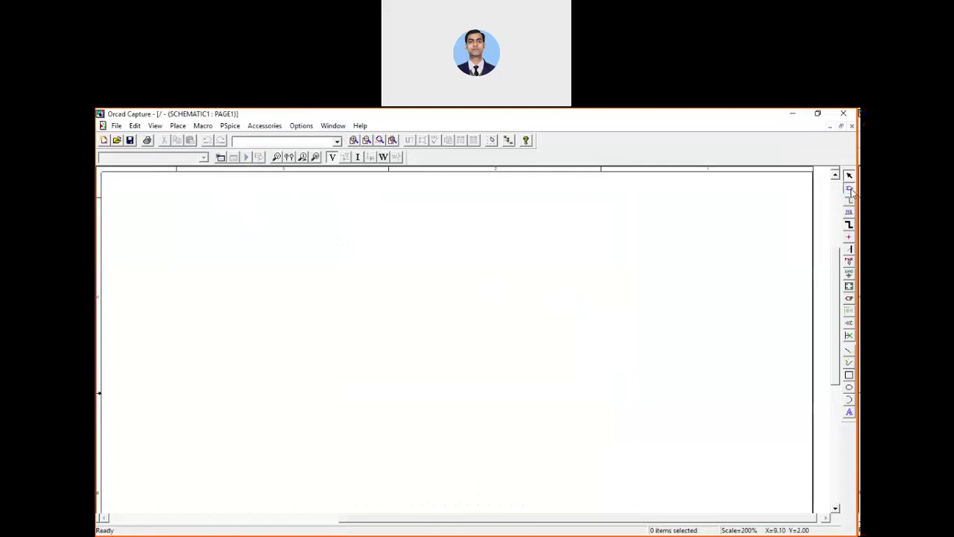
pyautogui.click(849, 188)
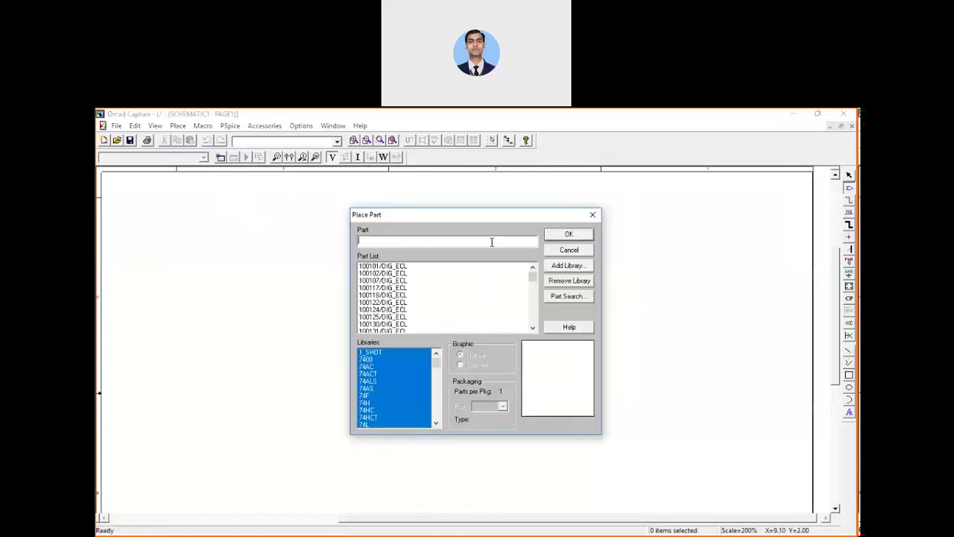
pyautogui.write('Vsin')
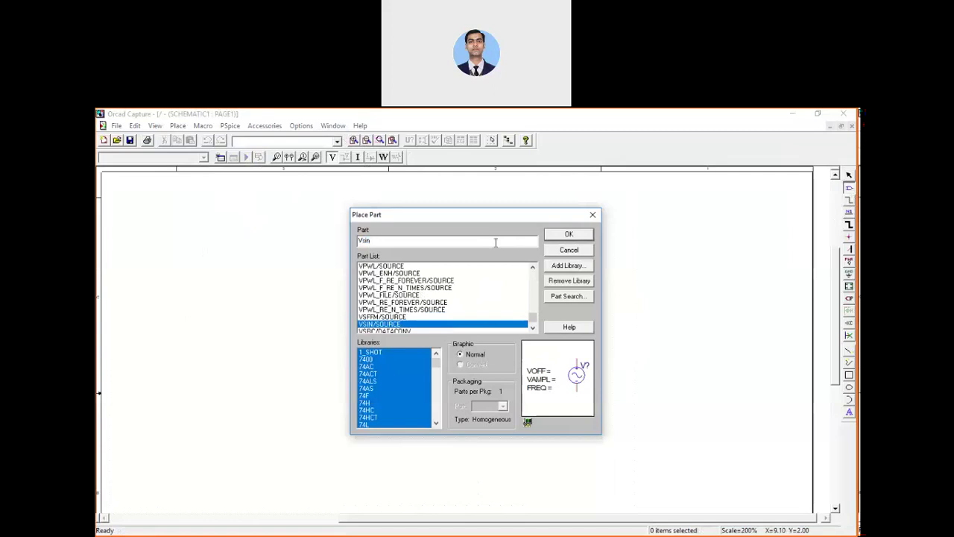
pyautogui.click(558, 235)
pyautogui.press('Escape')
pyautogui.click(281, 332)
pyautogui.press('Escape')
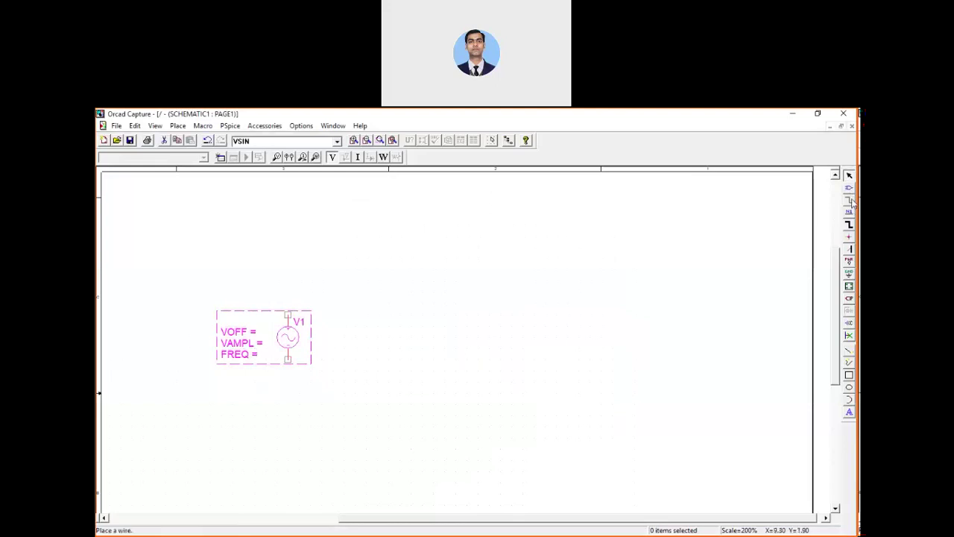
# Place a 2N1595 thyristor to the right of the source, rotated vertically with its gate facing the source.
pyautogui.click(849, 187)
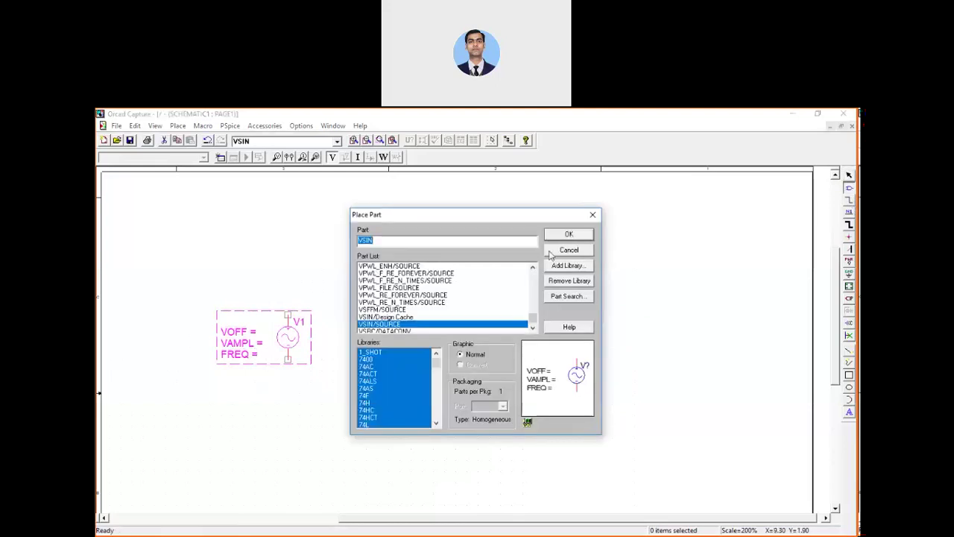
pyautogui.write('2n1595')
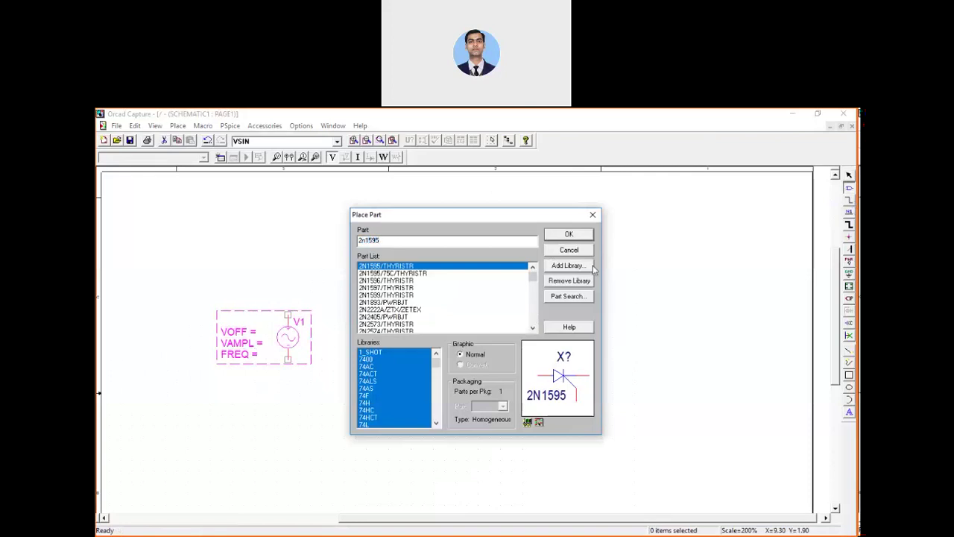
pyautogui.click(580, 236)
pyautogui.press('r')
pyautogui.press('r')
pyautogui.press('r')
pyautogui.press('r')
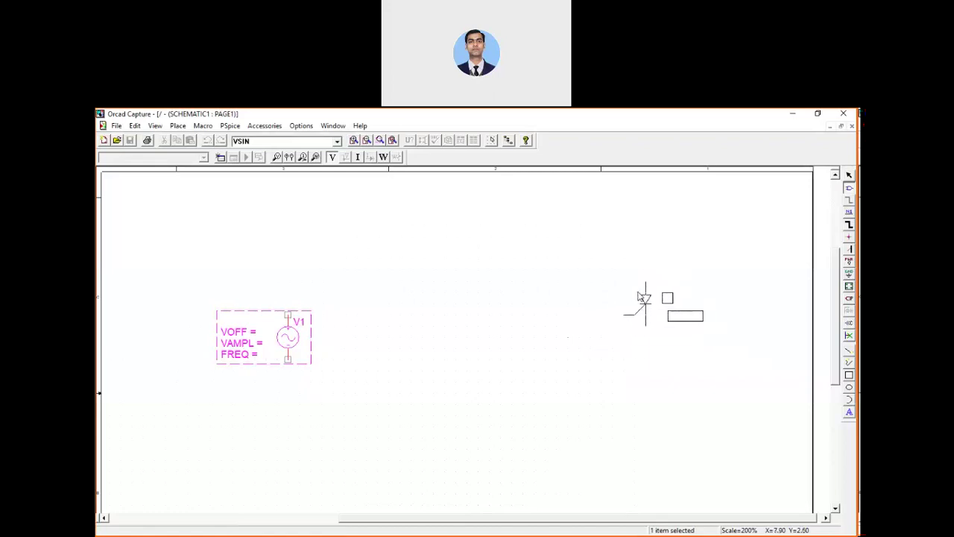
pyautogui.press('Escape')
pyautogui.click(610, 292)
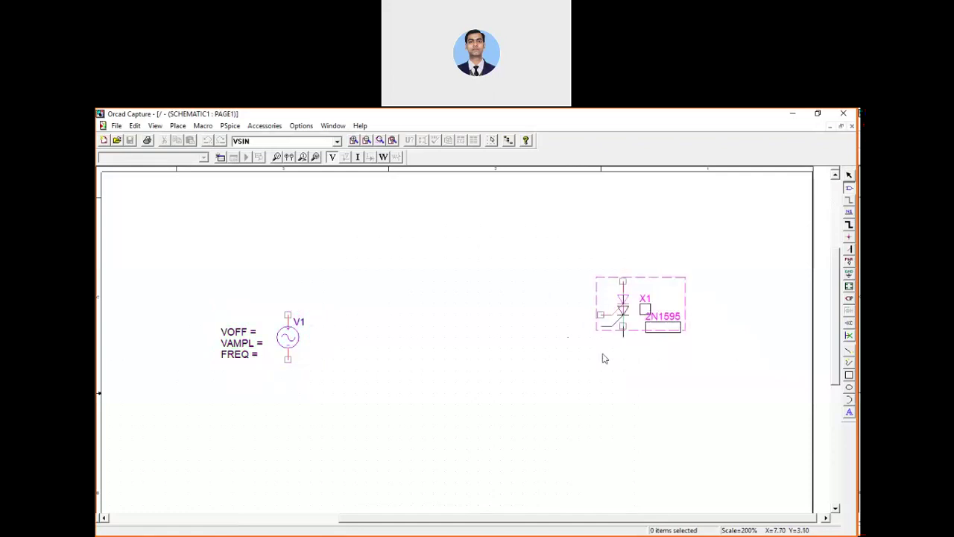
pyautogui.press('Escape')
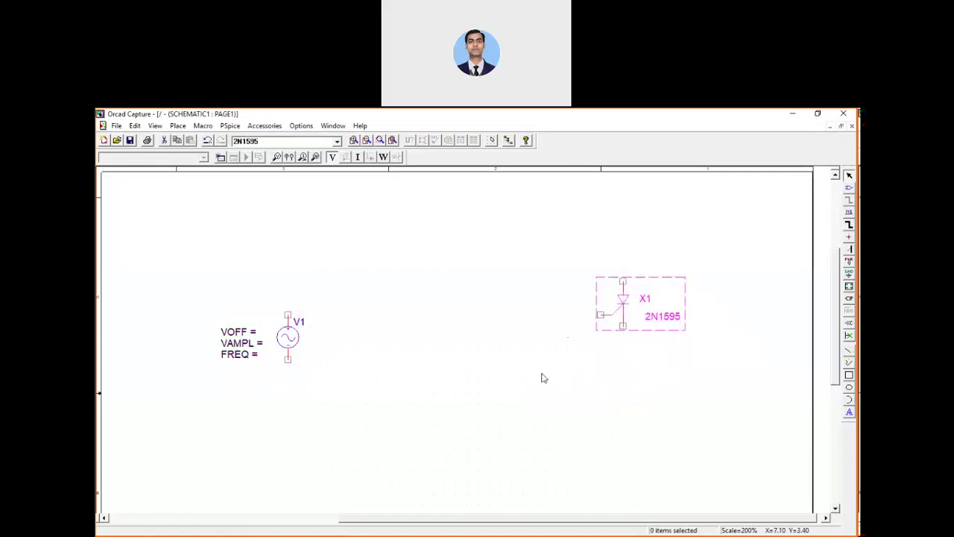
# Place two vertical R resistors, one above the other, between the voltage source and the thyristor.
pyautogui.click(851, 191)
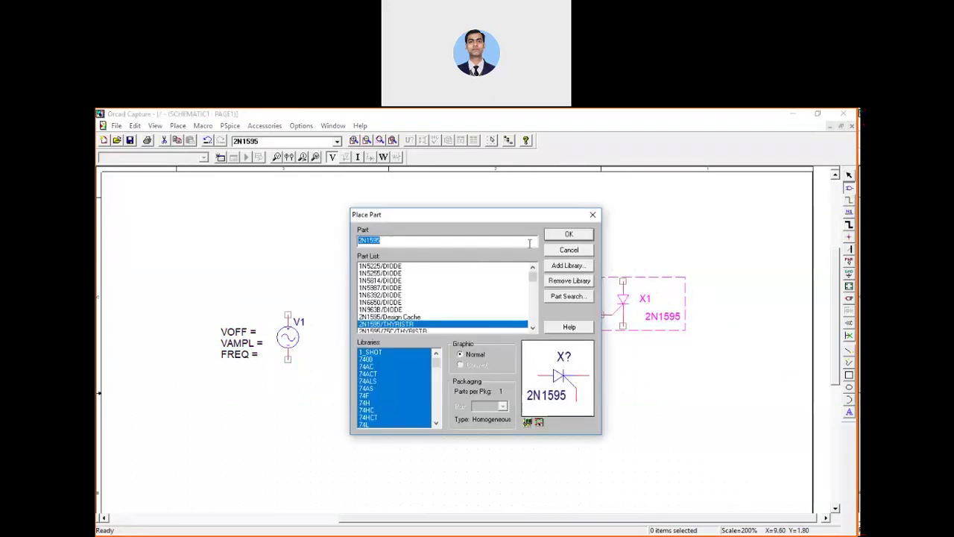
pyautogui.write('r')
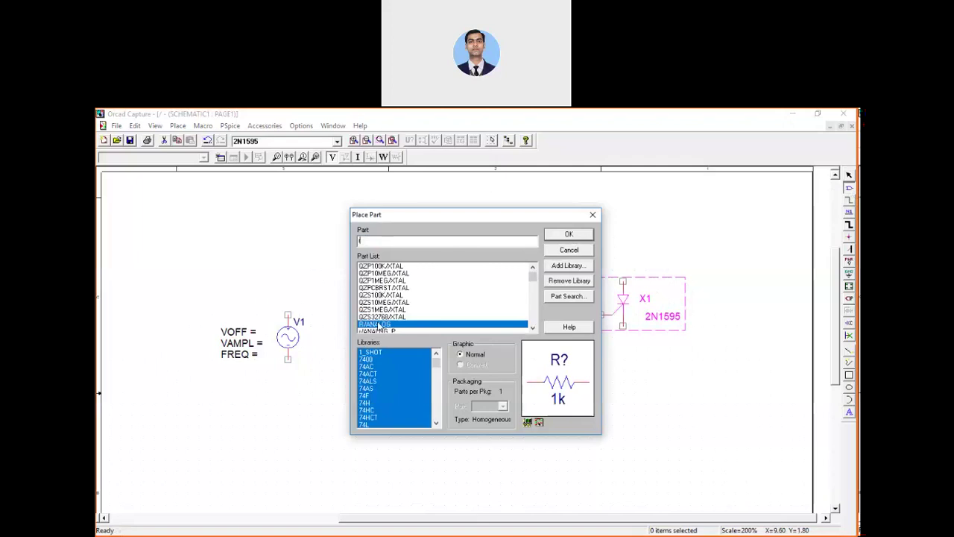
pyautogui.click(560, 234)
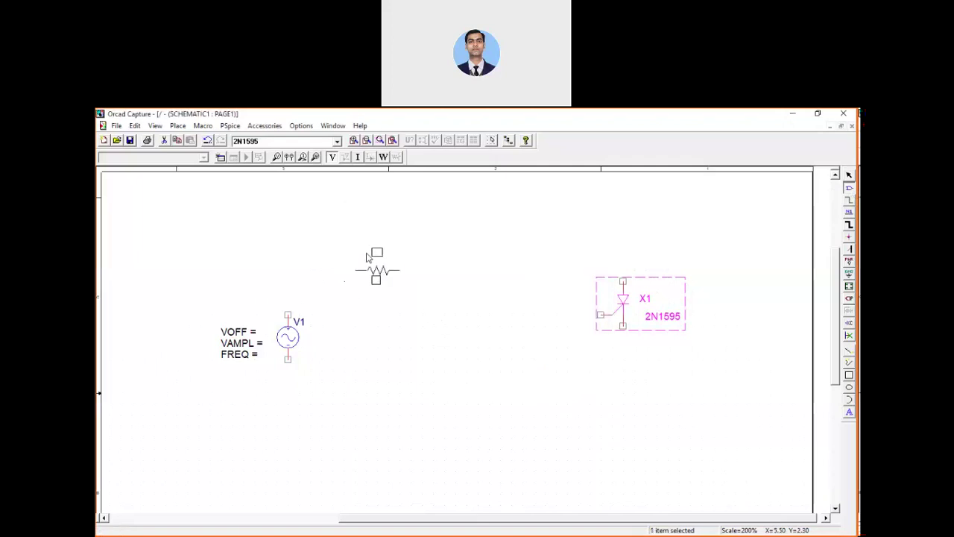
pyautogui.press('r')
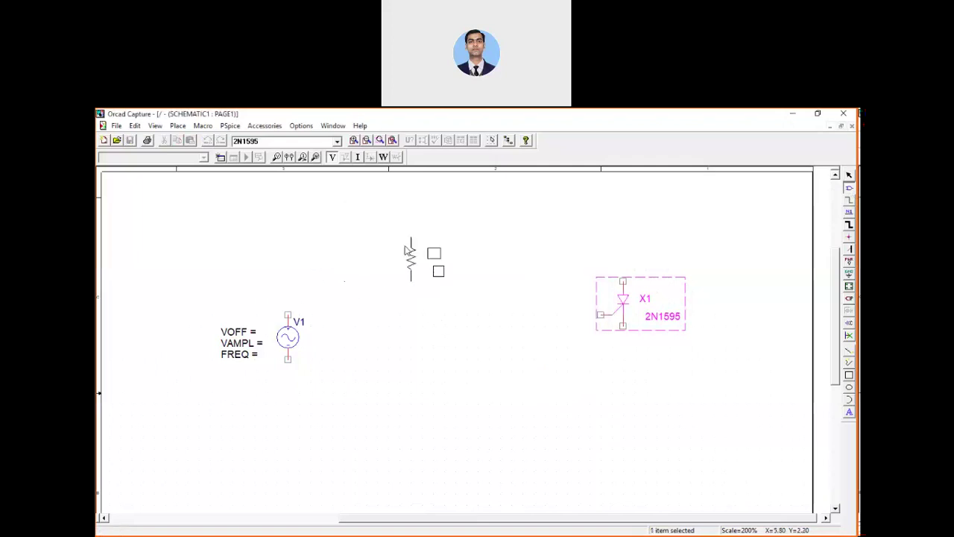
pyautogui.click(409, 239)
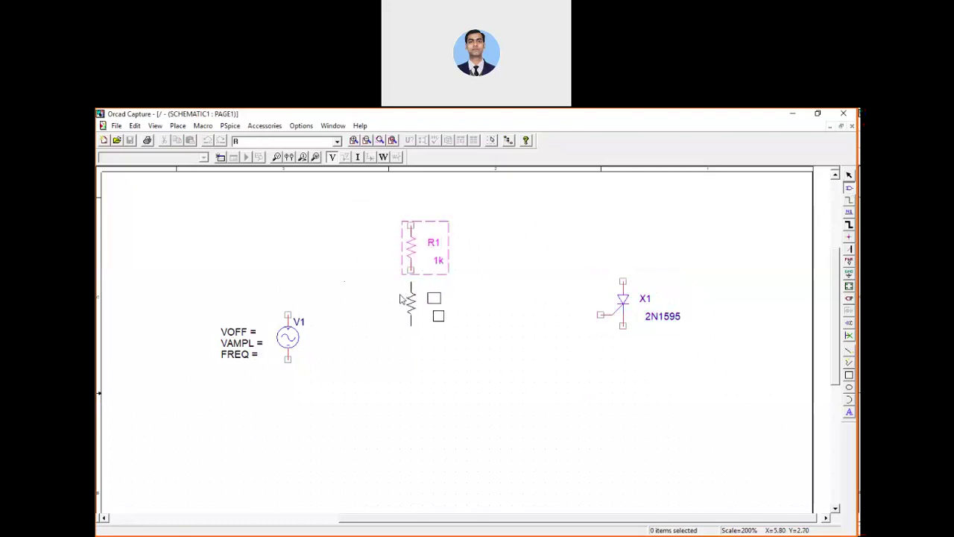
pyautogui.click(402, 298)
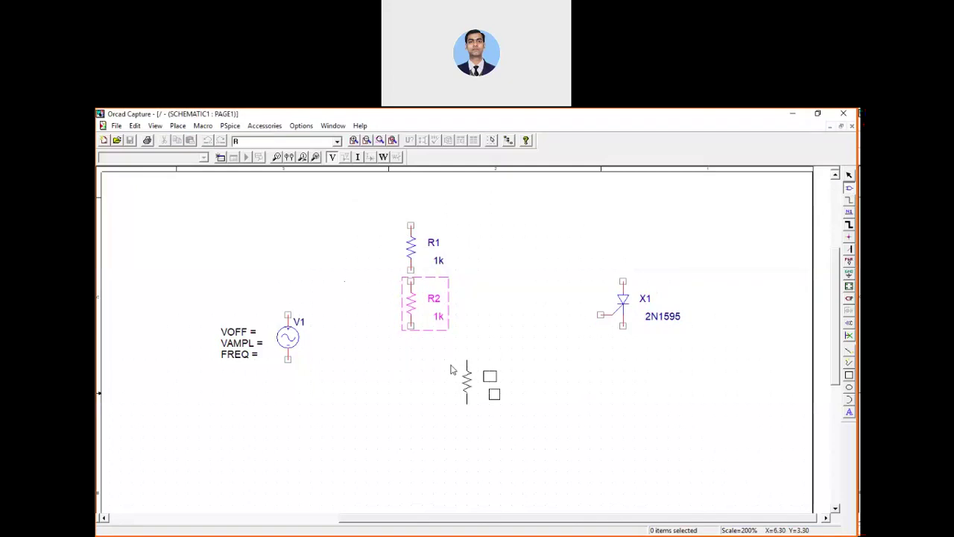
pyautogui.press('Escape')
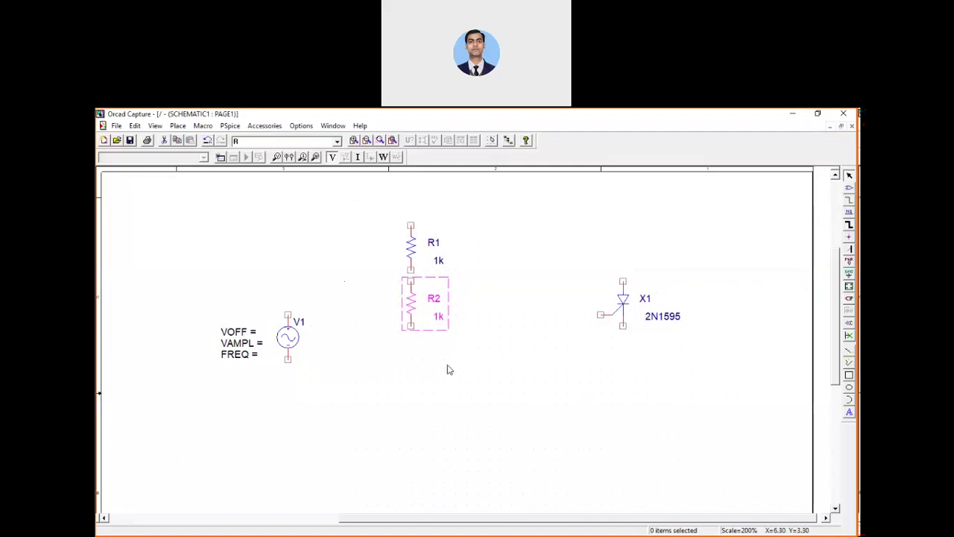
# Place a third R resistor horizontally, below and to the right of the voltage source.
pyautogui.click(849, 189)
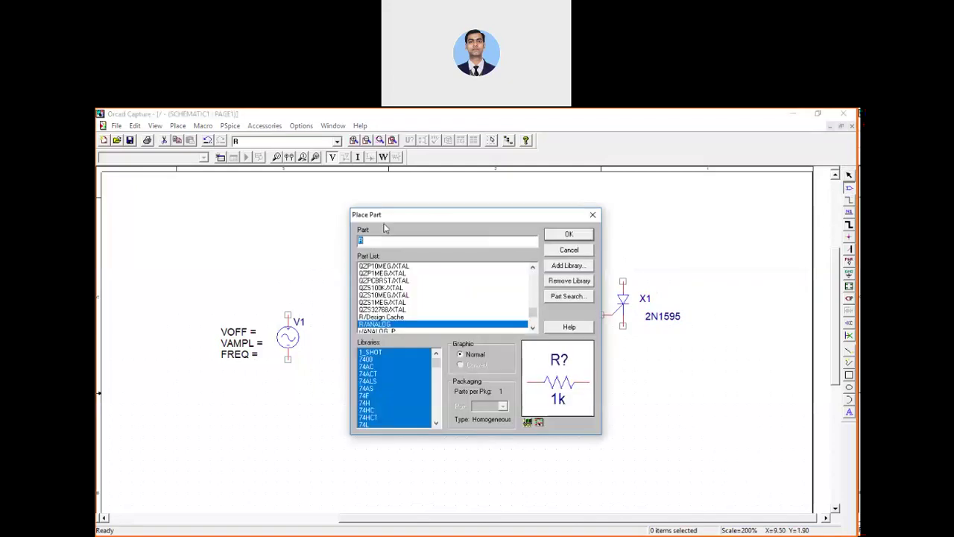
pyautogui.click(576, 234)
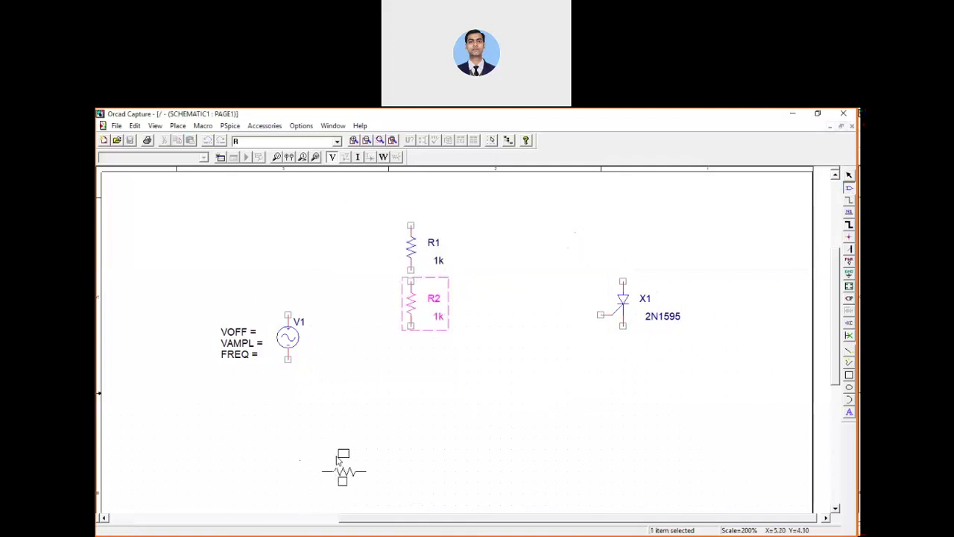
pyautogui.click(343, 456)
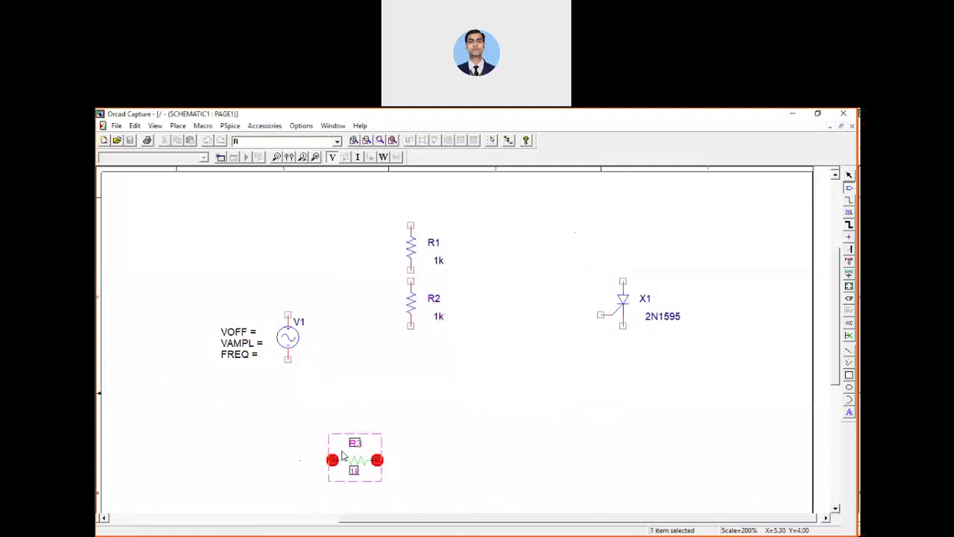
pyautogui.press('Escape')
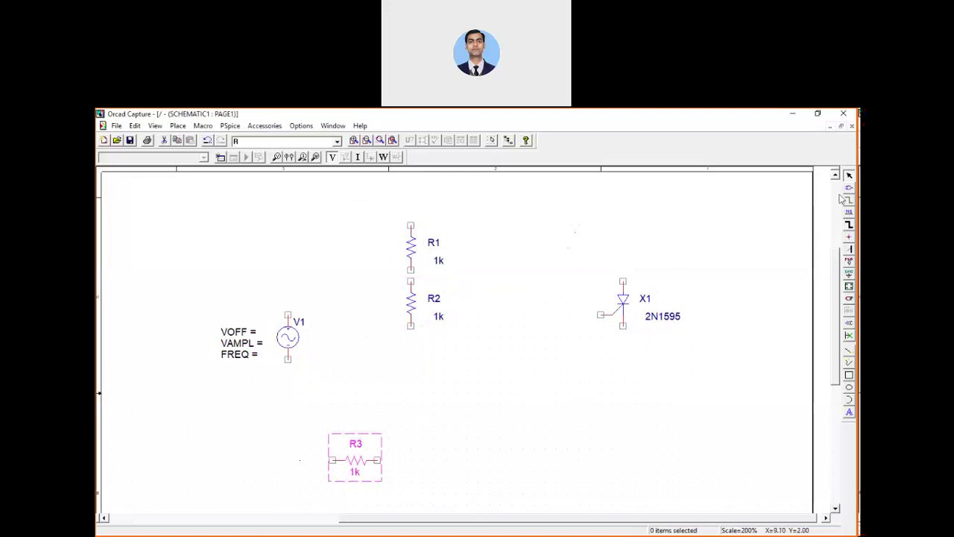
# Place a vertical capacitor C below and to the right of the two stacked resistors.
pyautogui.click(849, 187)
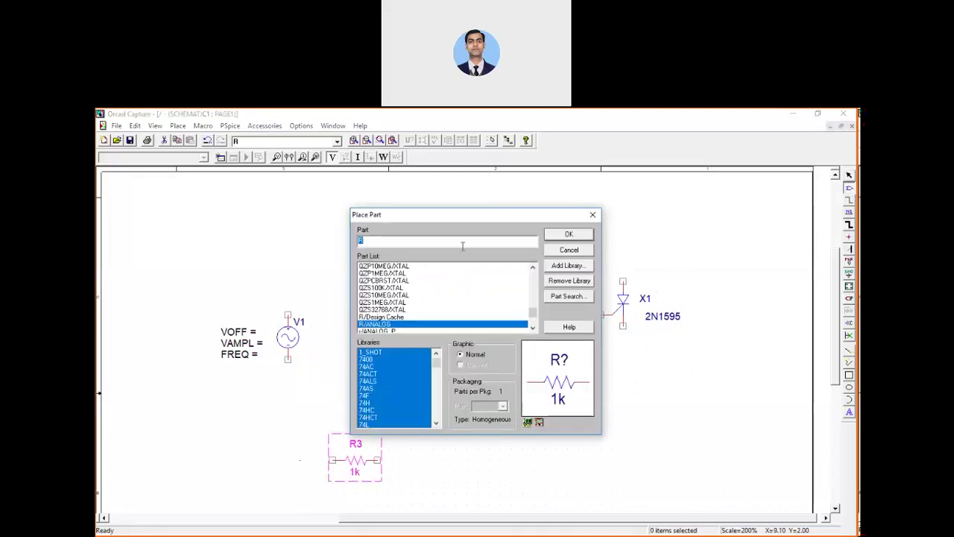
pyautogui.write('c')
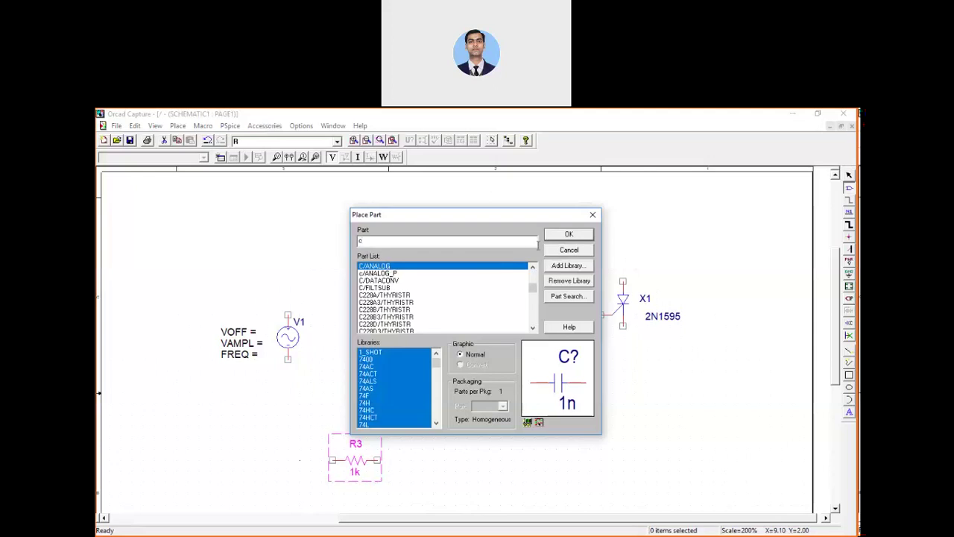
pyautogui.click(569, 234)
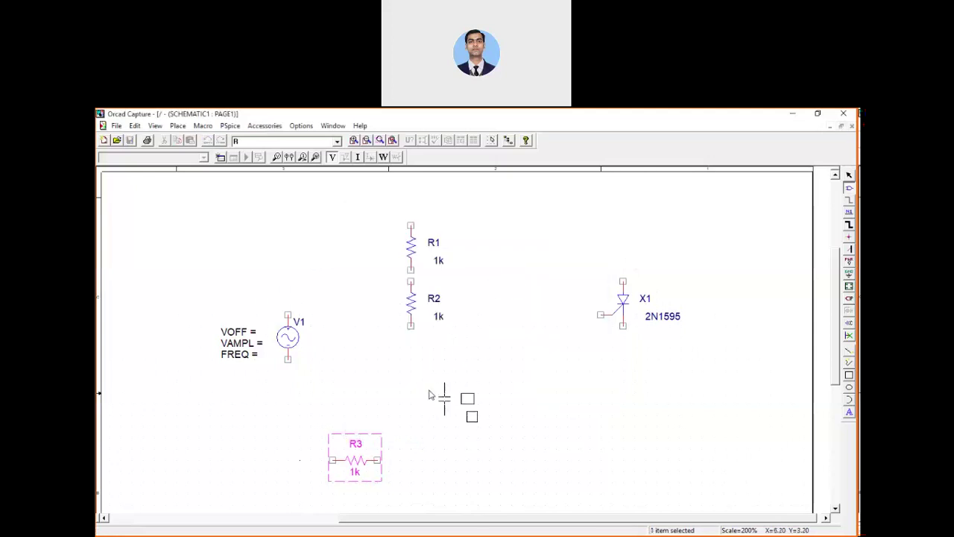
pyautogui.click(471, 390)
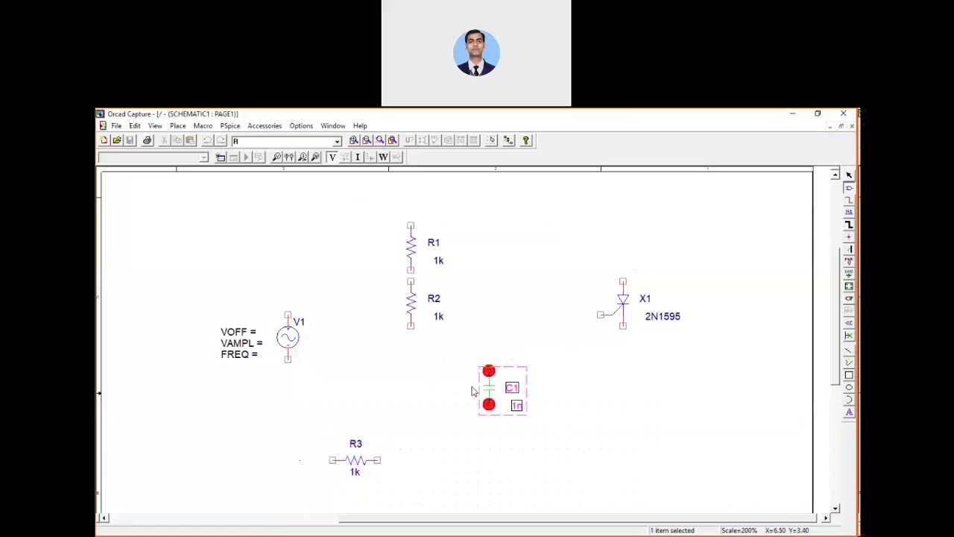
pyautogui.press('Escape')
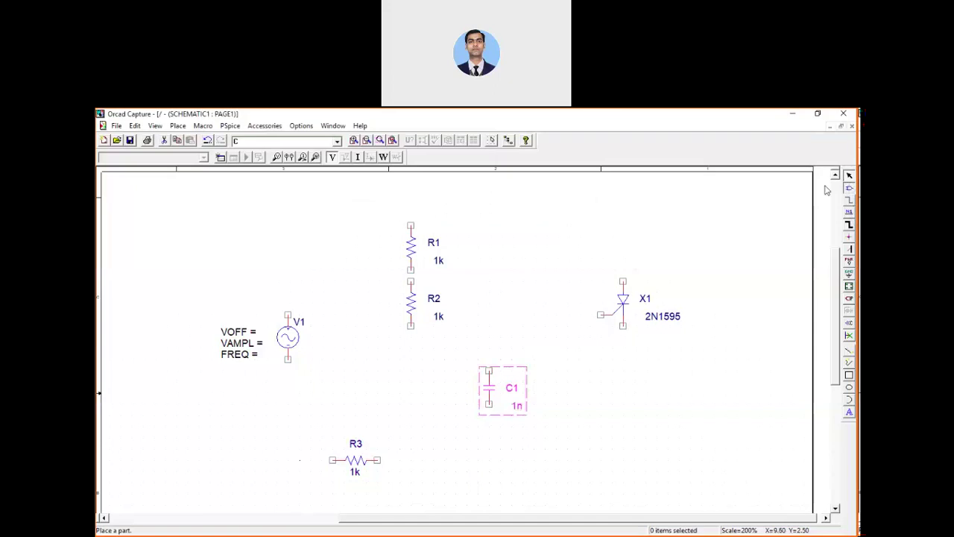
# Place a horizontal D1N4002 diode above the capacitor, just left of the thyristor's gate.
pyautogui.click(850, 189)
pyautogui.write('D1n4')
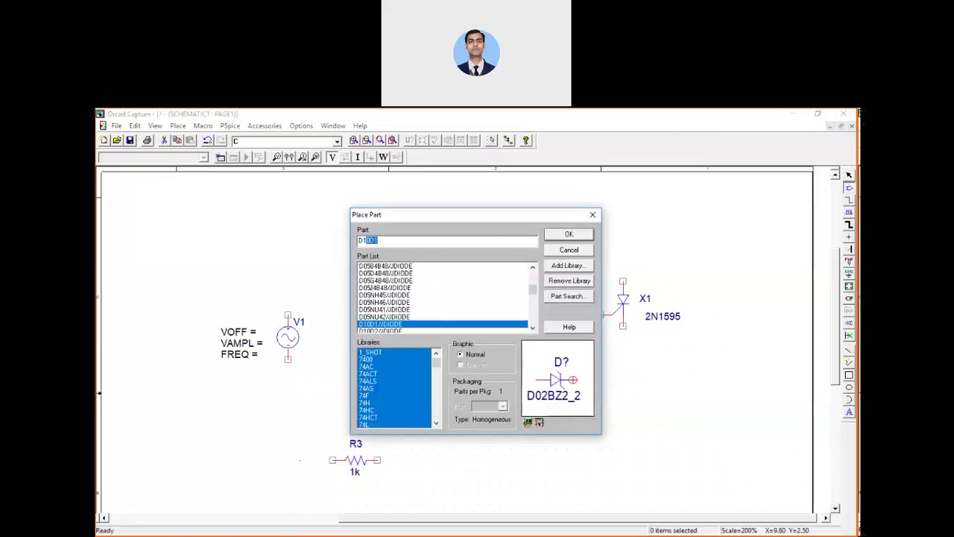
pyautogui.write('002')
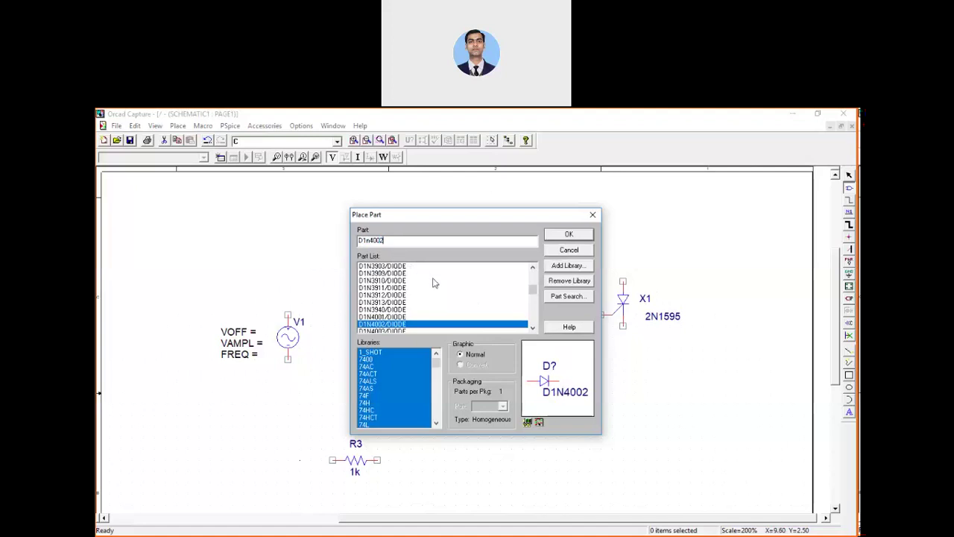
pyautogui.click(569, 235)
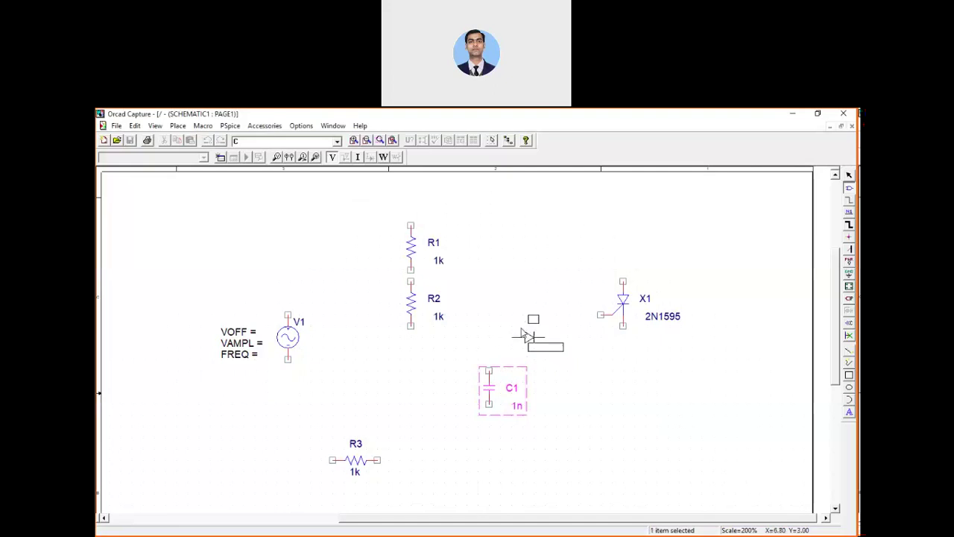
pyautogui.click(528, 336)
pyautogui.press('Escape')
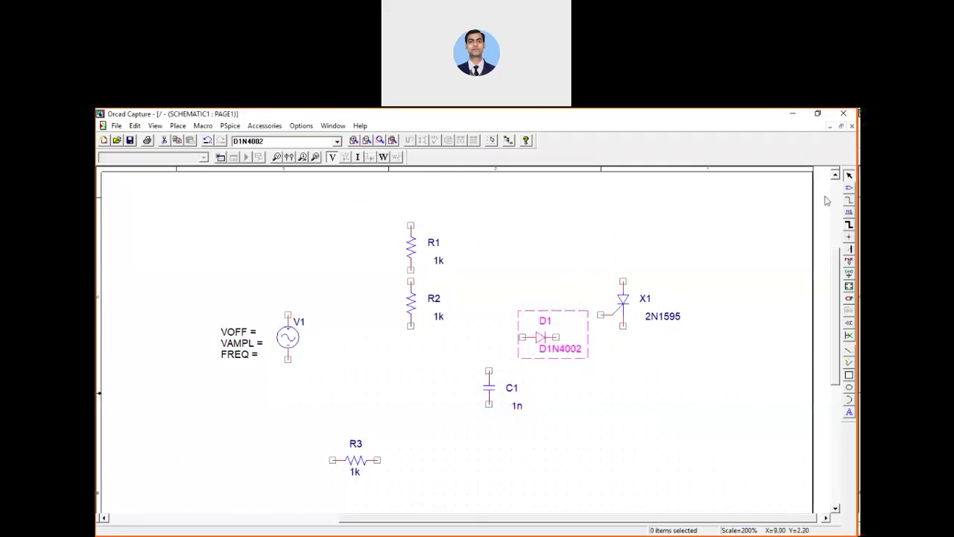
# Place a second D1N4002 diode vertically, cathode up, directly above the capacitor.
pyautogui.click(850, 188)
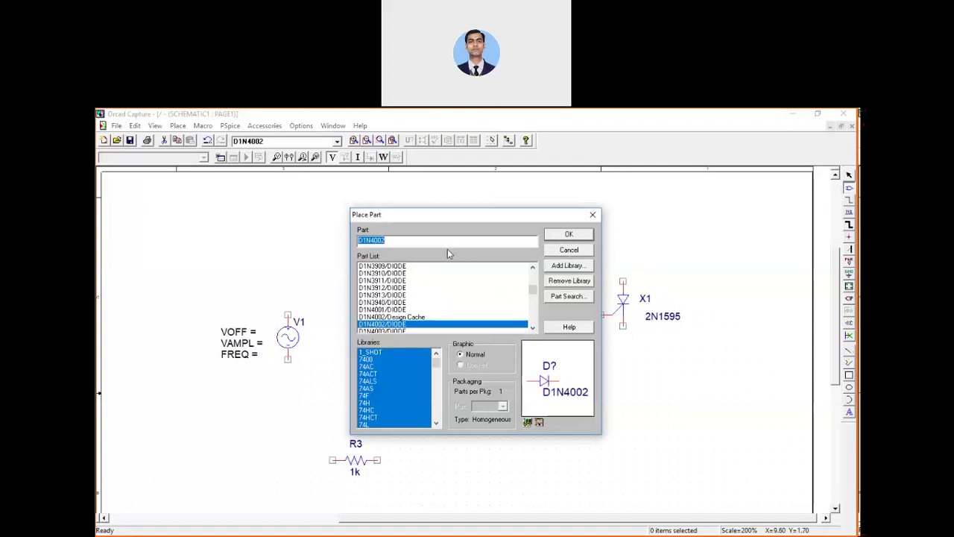
pyautogui.click(551, 238)
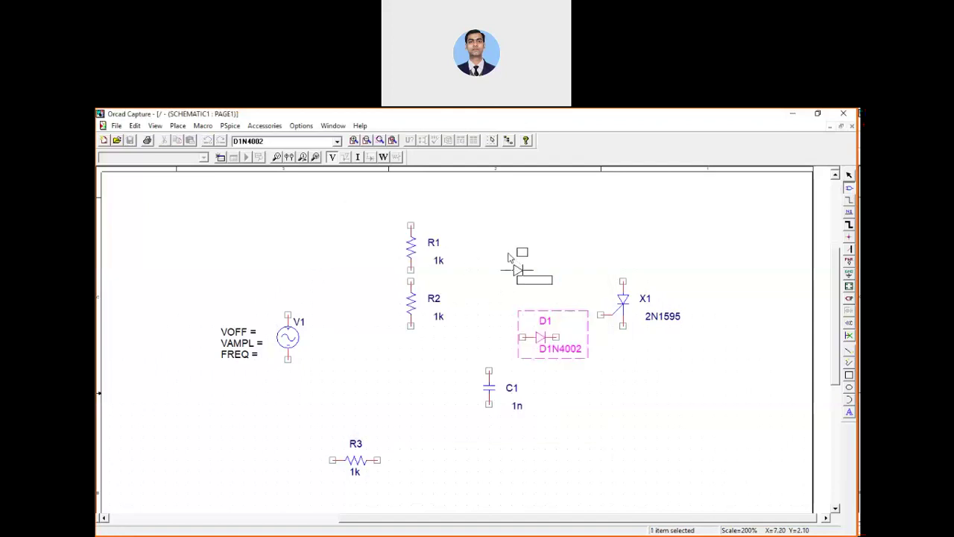
pyautogui.press('r')
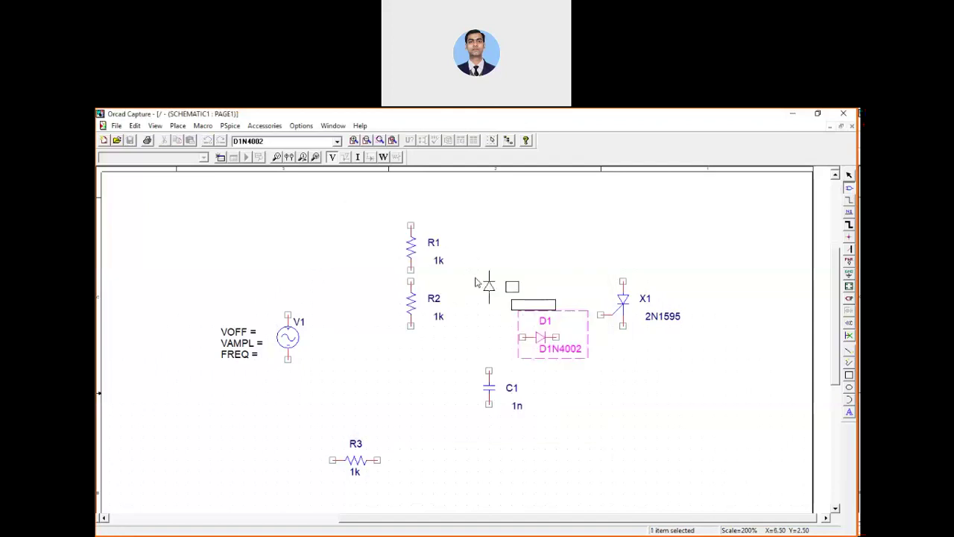
pyautogui.click(477, 286)
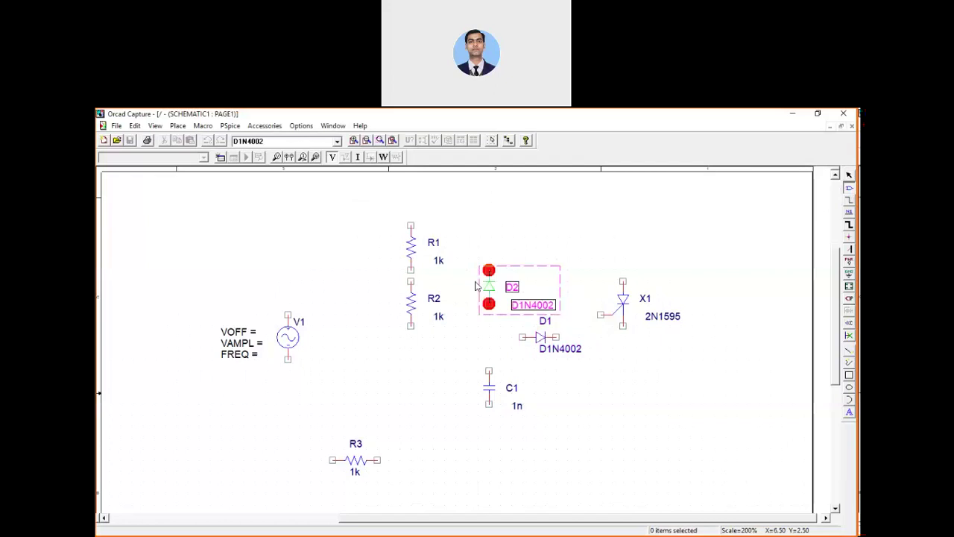
pyautogui.press('Escape')
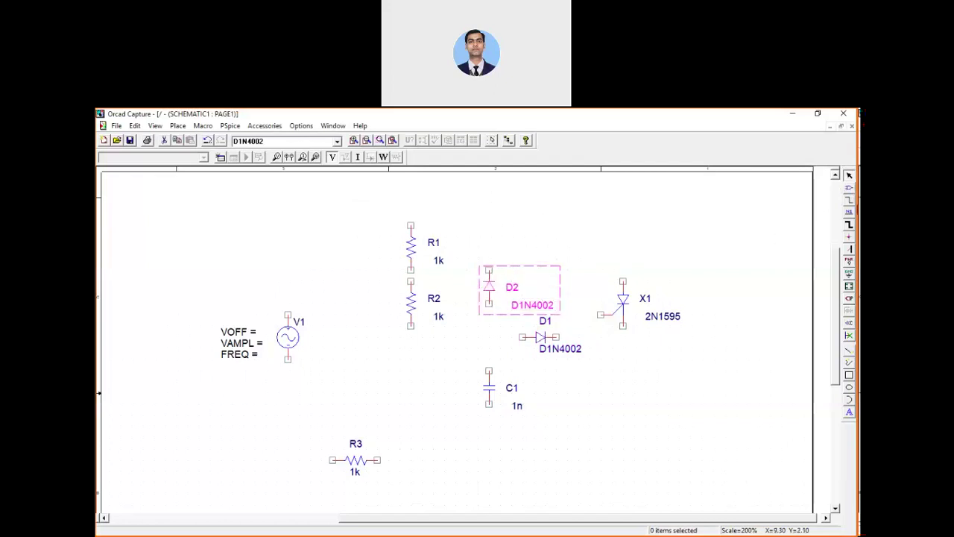
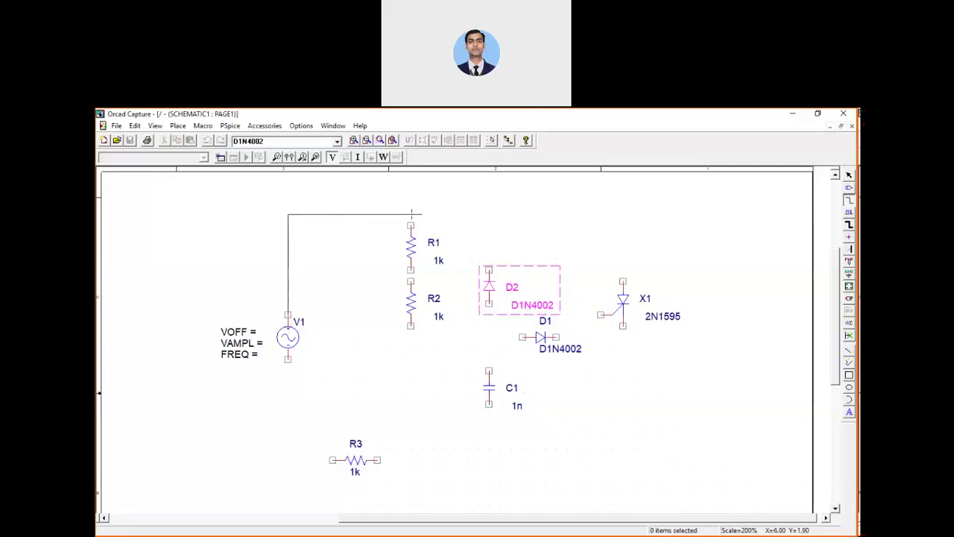
# Wire the upper terminal of V1 to the top of R1 and on to the thyristor's anode.
pyautogui.click(410, 225)
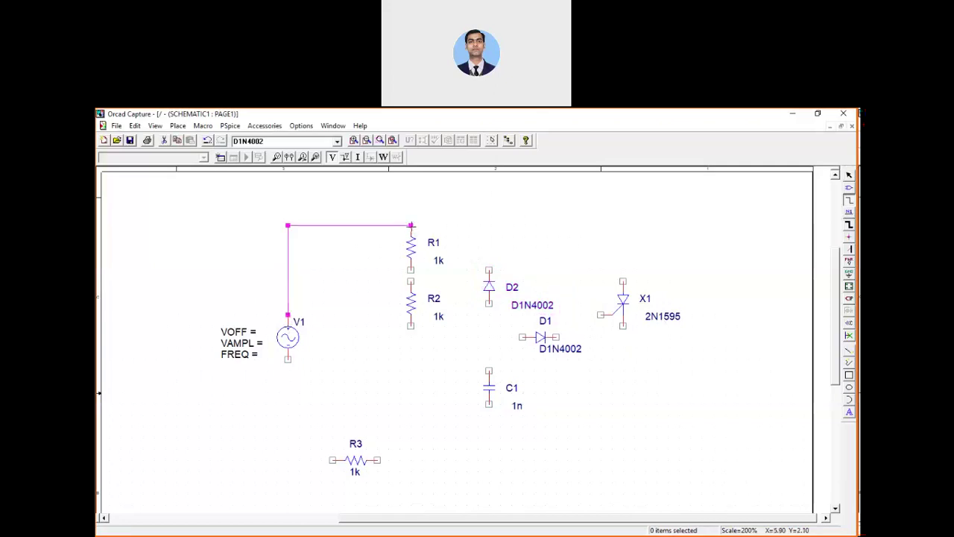
pyautogui.click(410, 224)
pyautogui.click(623, 282)
# Wire the thyristor's cathode through R3 back to the lower terminal of V1.
pyautogui.click(622, 326)
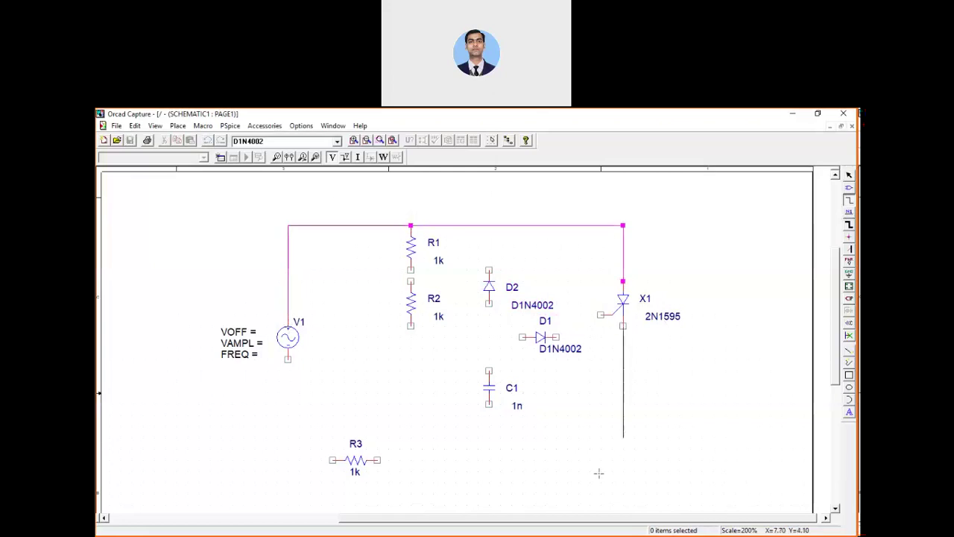
pyautogui.click(377, 460)
pyautogui.click(332, 460)
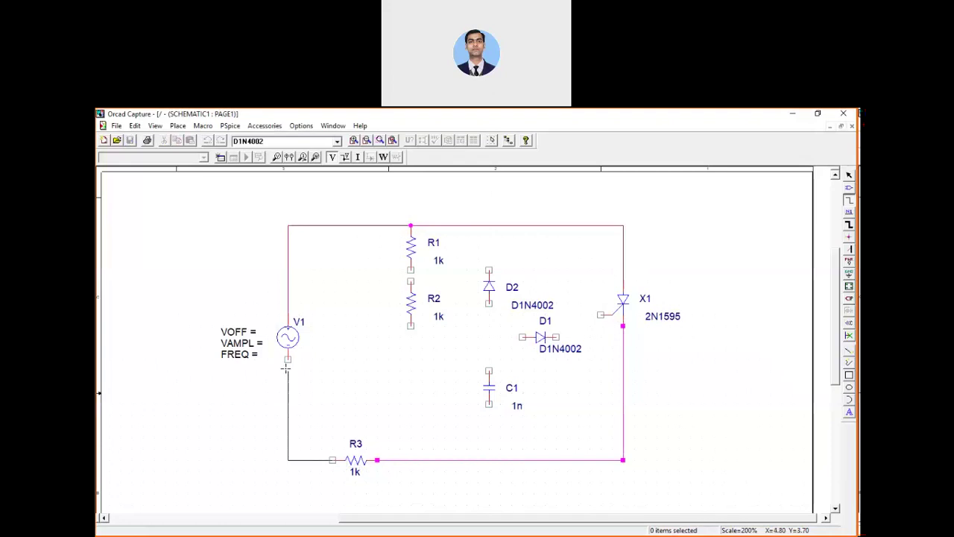
pyautogui.click(288, 360)
# Wire C1 and D2 in series between the bottom rail and the top rail.
pyautogui.click(488, 404)
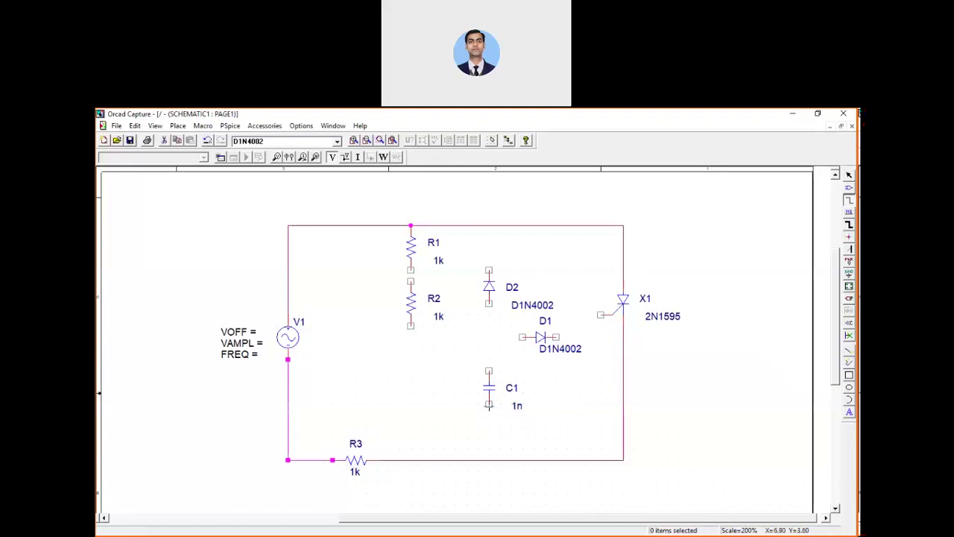
pyautogui.click(489, 461)
pyautogui.click(488, 371)
pyautogui.click(488, 303)
pyautogui.click(488, 225)
pyautogui.click(489, 270)
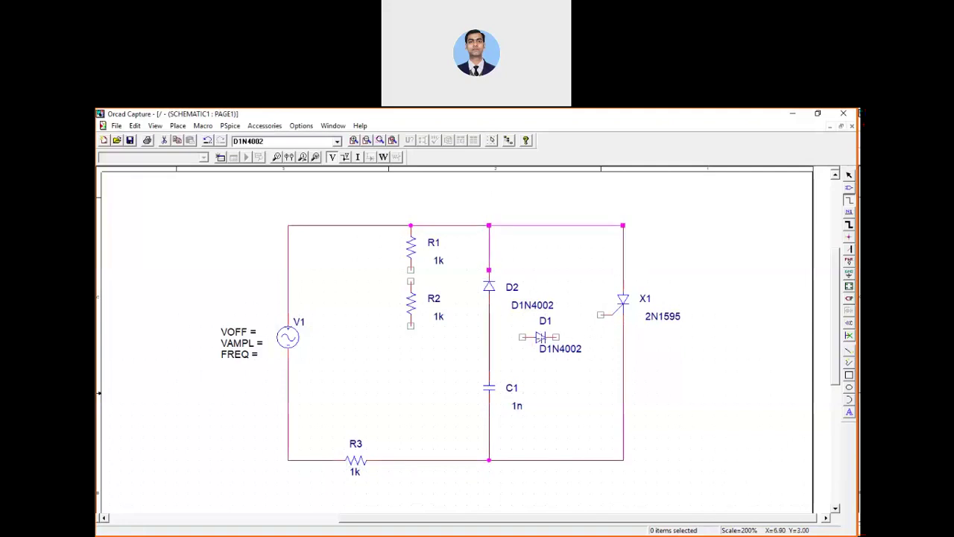
# Wire D1's cathode to the thyristor's gate and its anode to the node between D2 and C1.
pyautogui.click(558, 337)
pyautogui.click(600, 316)
pyautogui.click(524, 337)
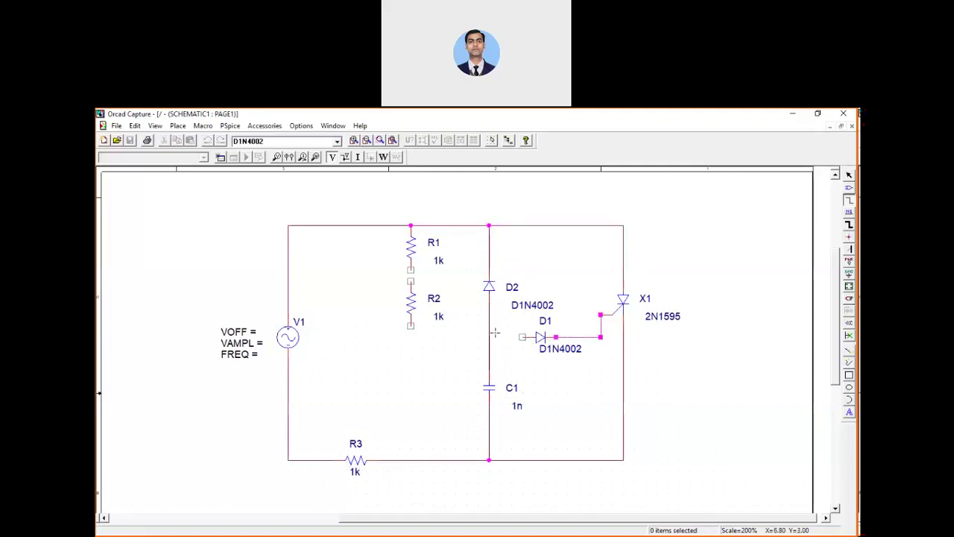
pyautogui.click(489, 337)
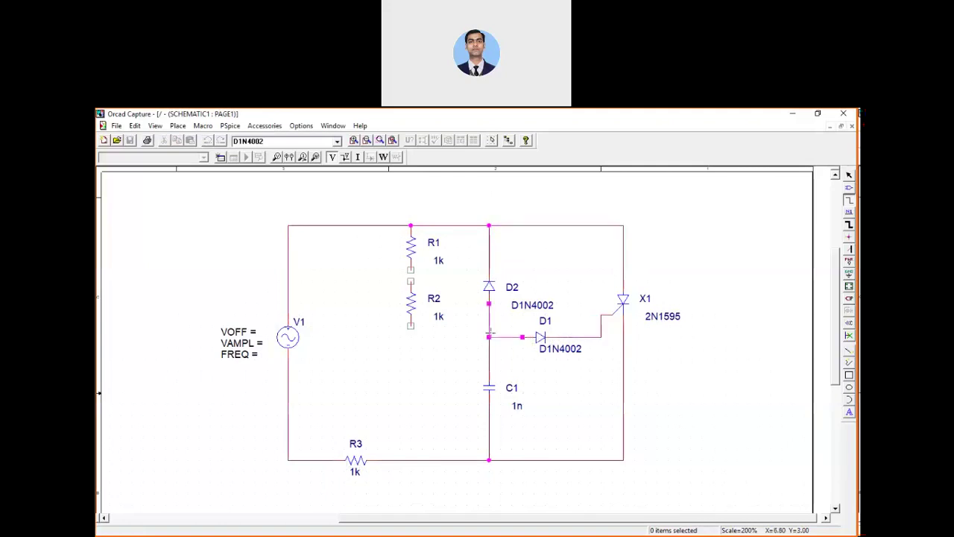
# Wire R2's lower end to the node joining D1, D2 and C1, and connect R1 to R2.
pyautogui.click(411, 327)
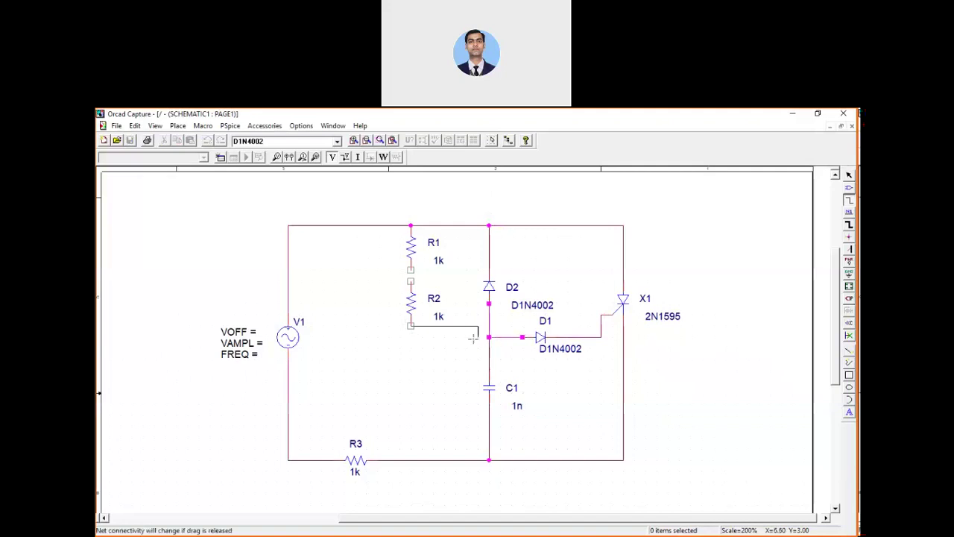
pyautogui.click(412, 337)
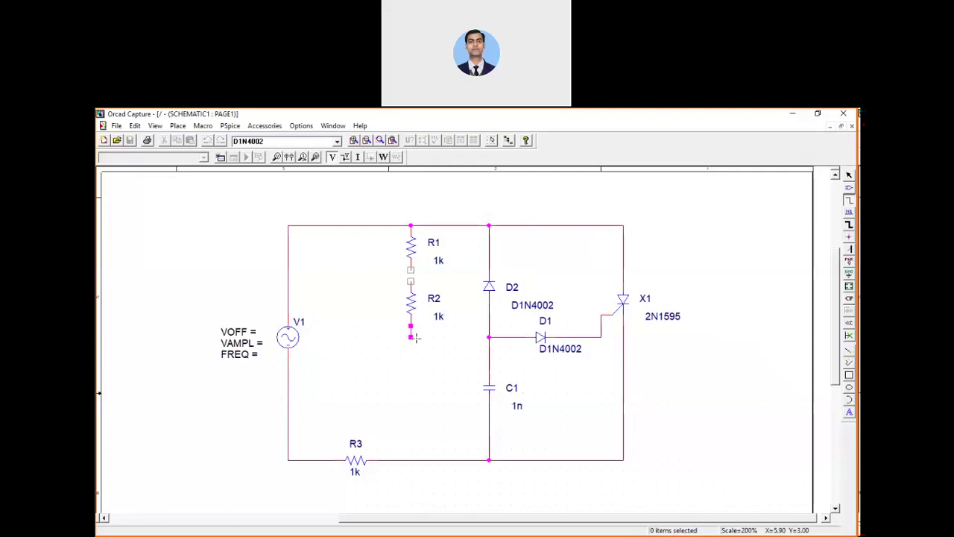
pyautogui.click(489, 338)
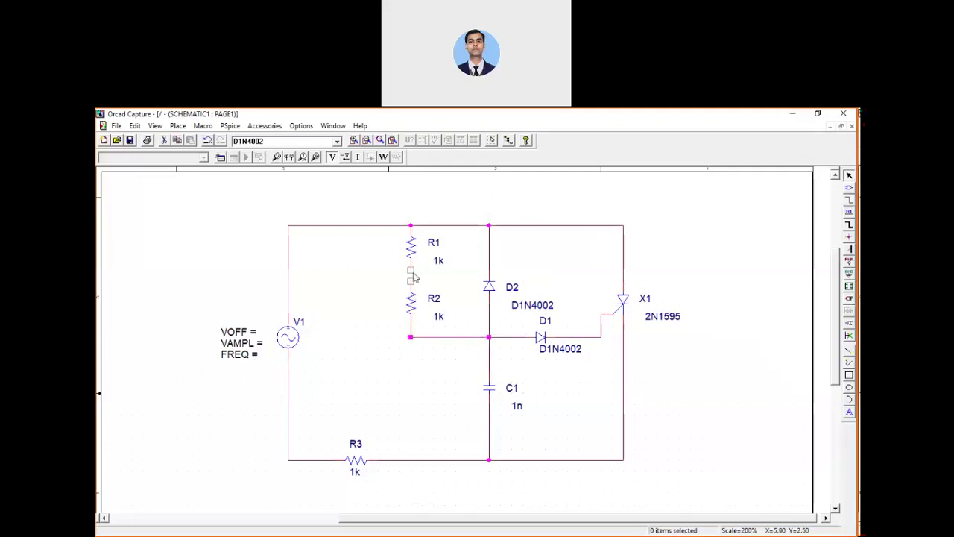
pyautogui.hotkey('shift', 'w')
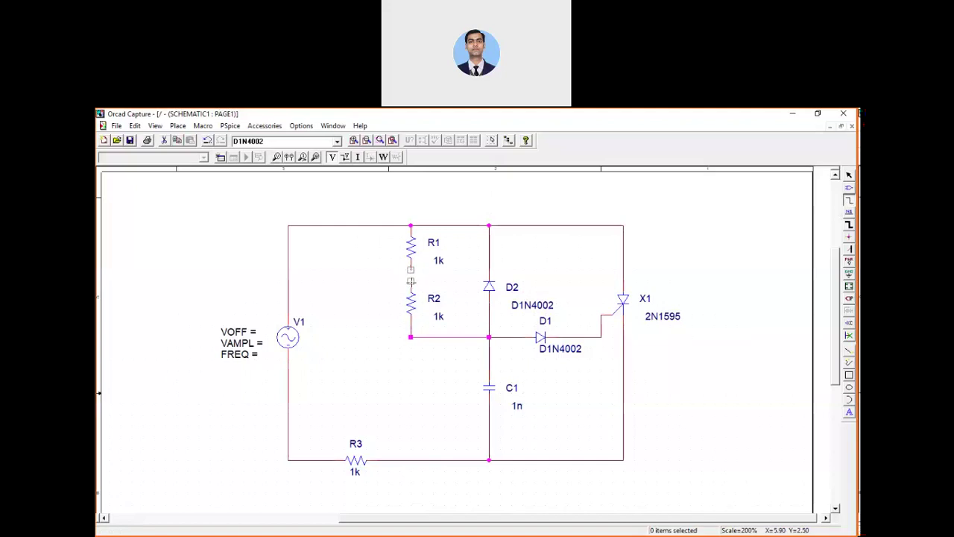
pyautogui.click(410, 270)
pyautogui.click(410, 281)
pyautogui.press('Escape')
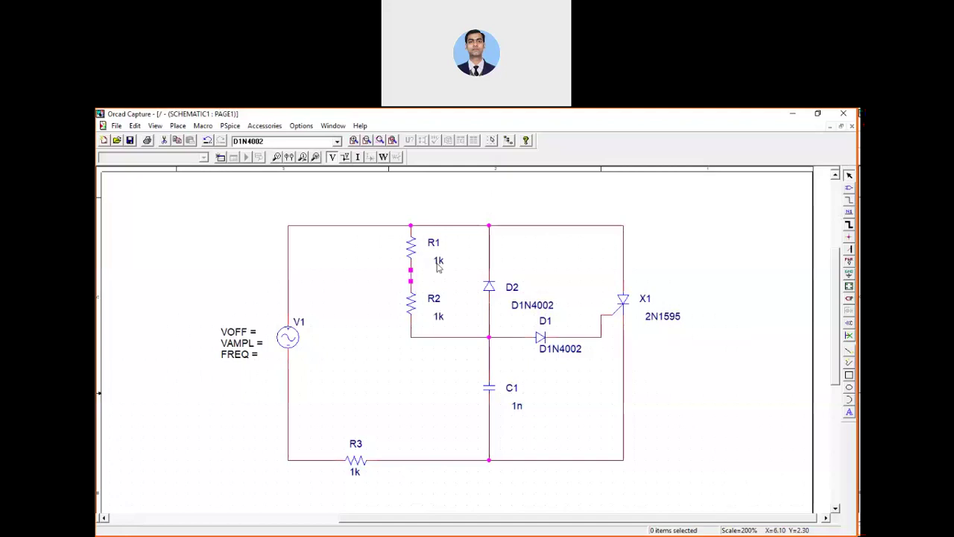
# Rename R3 as Load and set R1's value to 100.
pyautogui.doubleClick(356, 446)
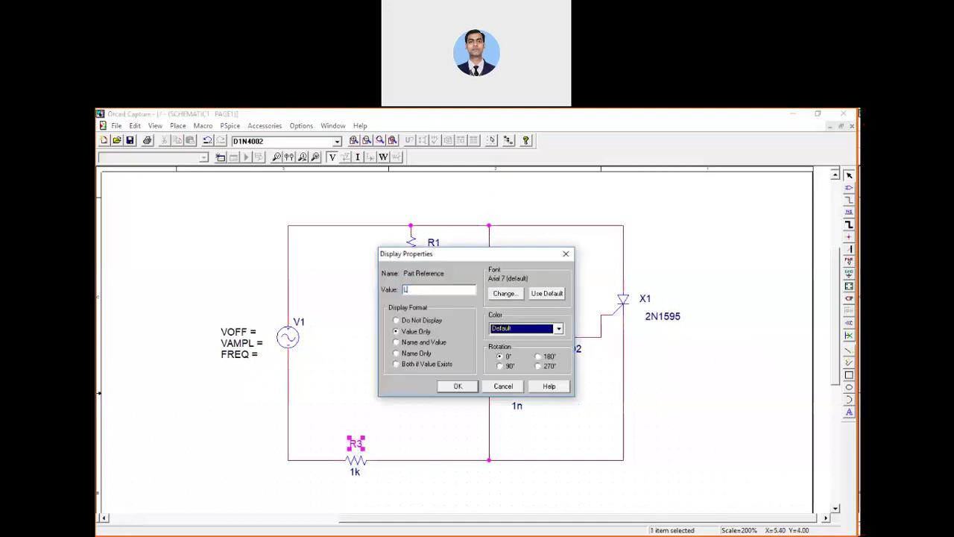
pyautogui.click(458, 387)
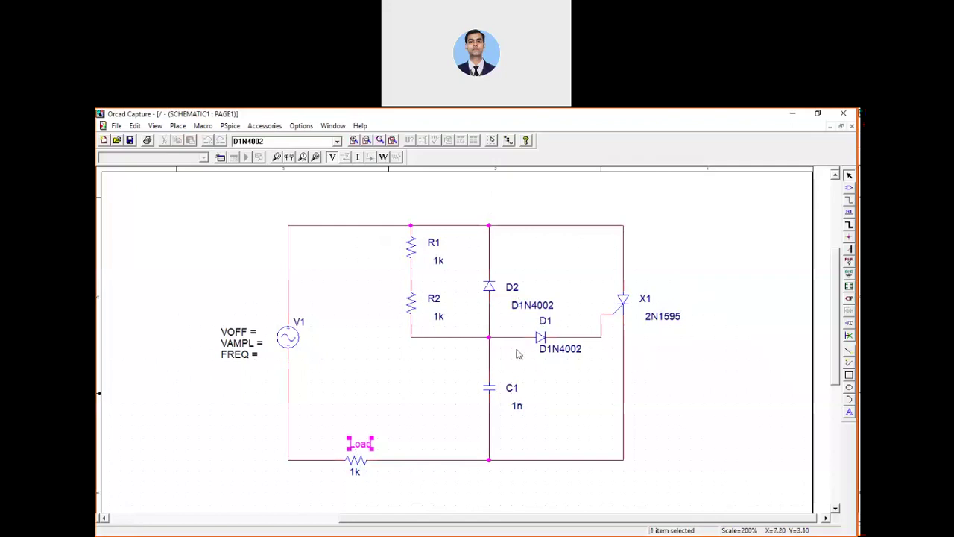
pyautogui.doubleClick(439, 262)
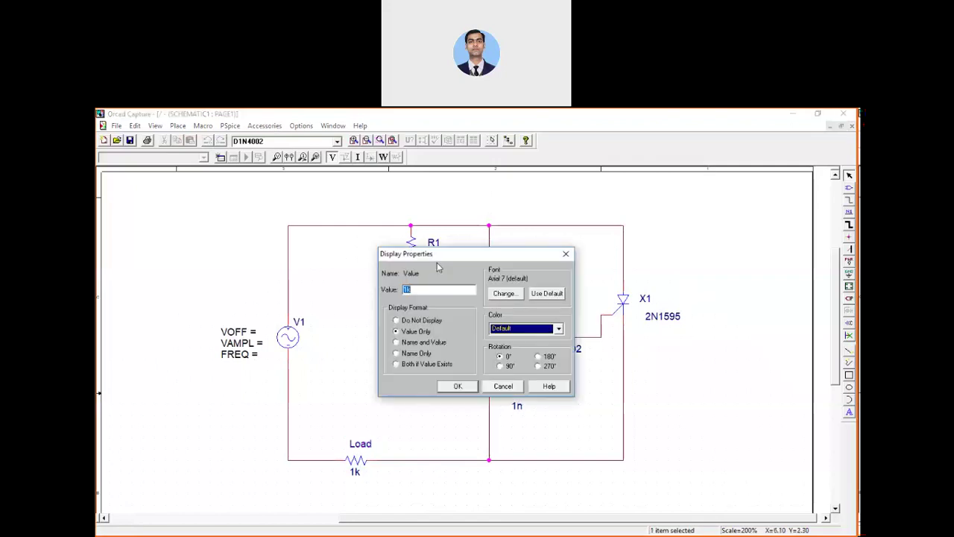
pyautogui.write('100')
pyautogui.click(458, 386)
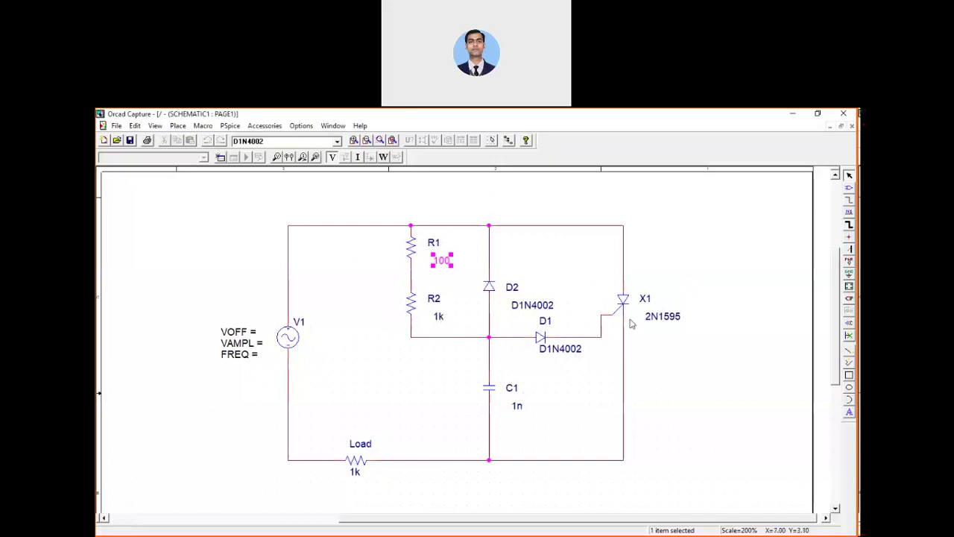
# Set V1's VOFF to 0, VAMPL to 24 and FREQ to 50.
pyautogui.doubleClick(240, 332)
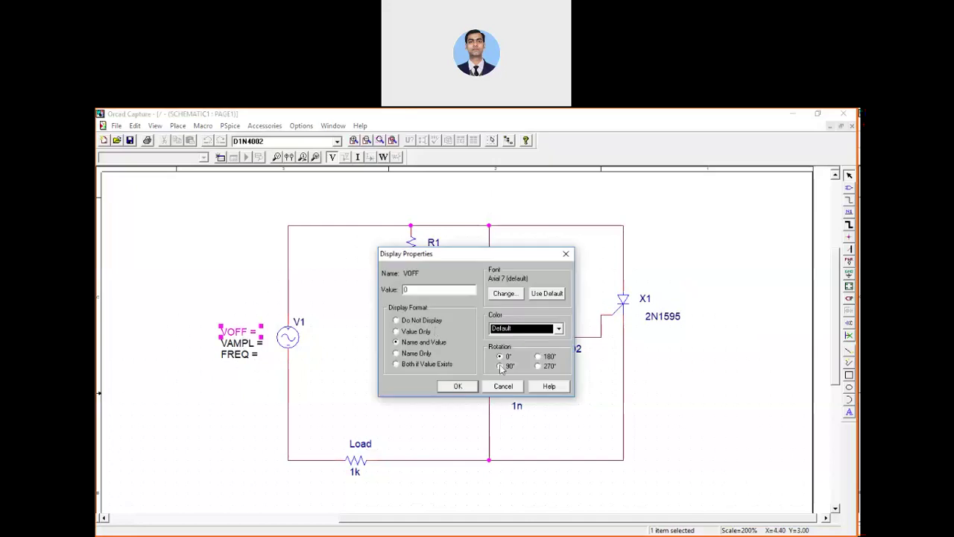
pyautogui.click(458, 386)
pyautogui.doubleClick(240, 343)
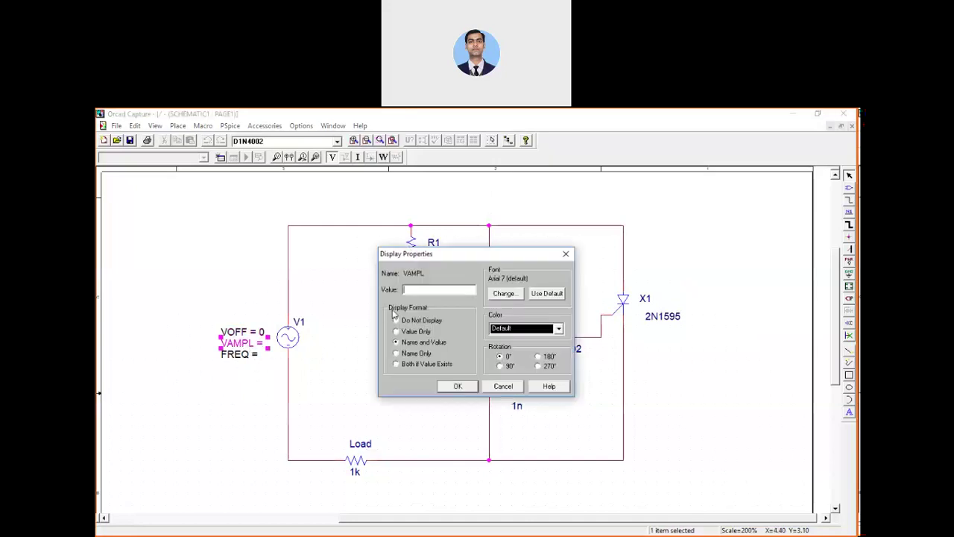
pyautogui.write('24')
pyautogui.click(450, 388)
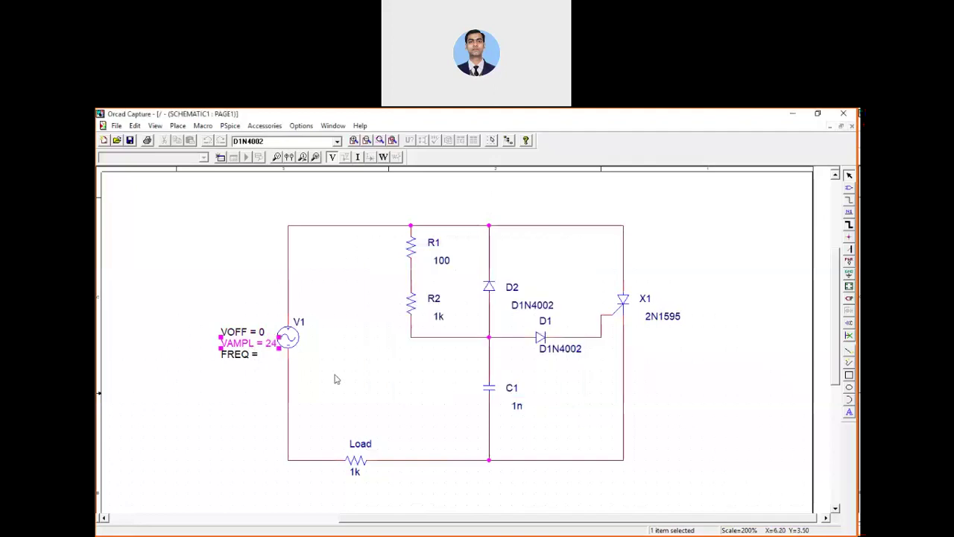
pyautogui.doubleClick(252, 356)
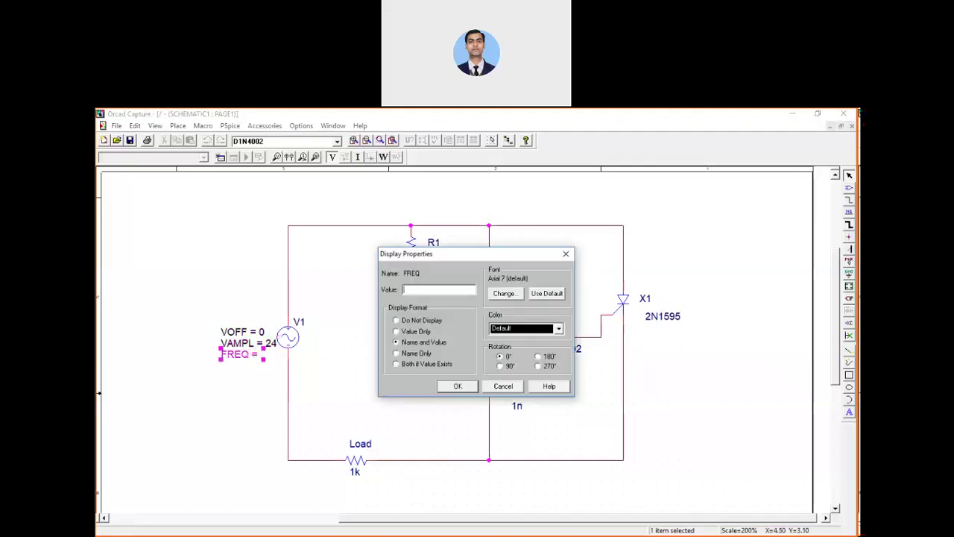
pyautogui.click(447, 388)
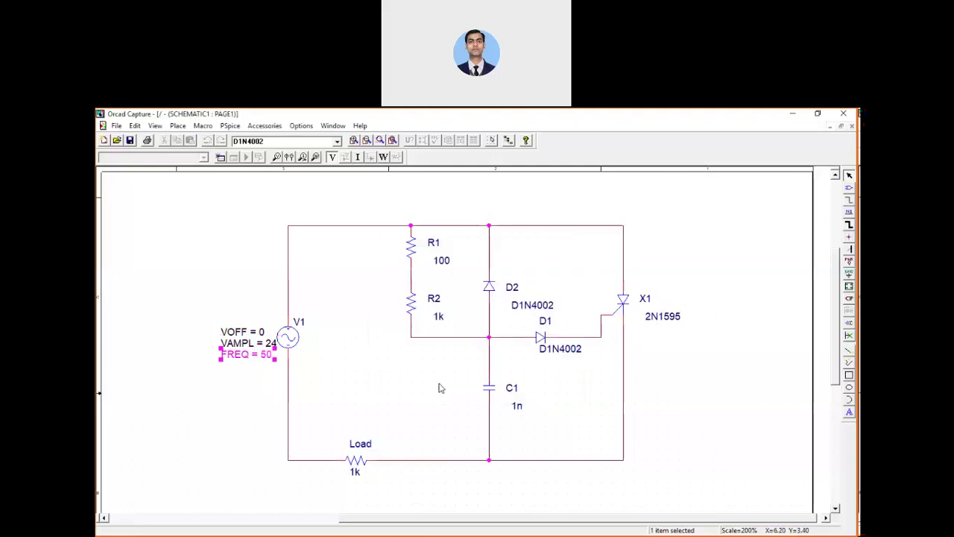
# Set the Load resistor's value to 150.
pyautogui.doubleClick(356, 473)
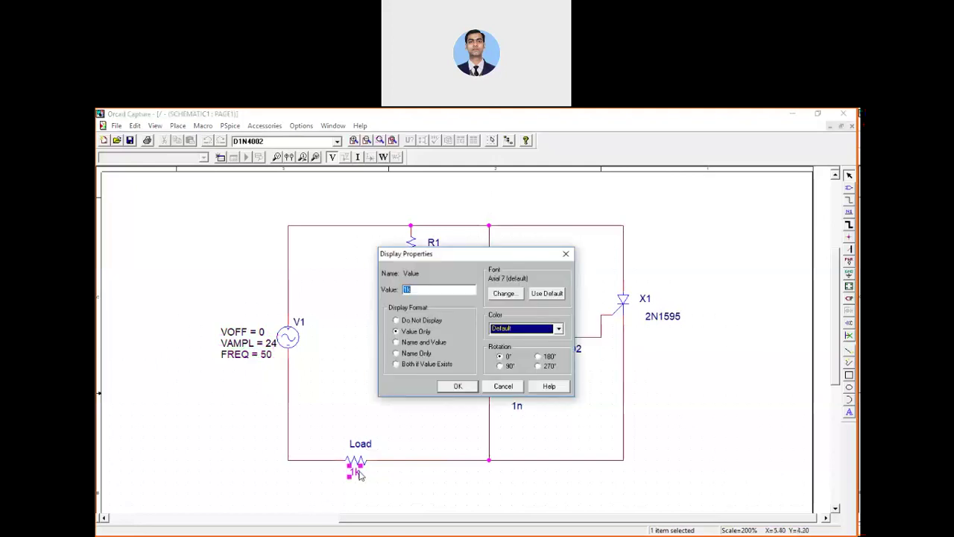
pyautogui.click(458, 387)
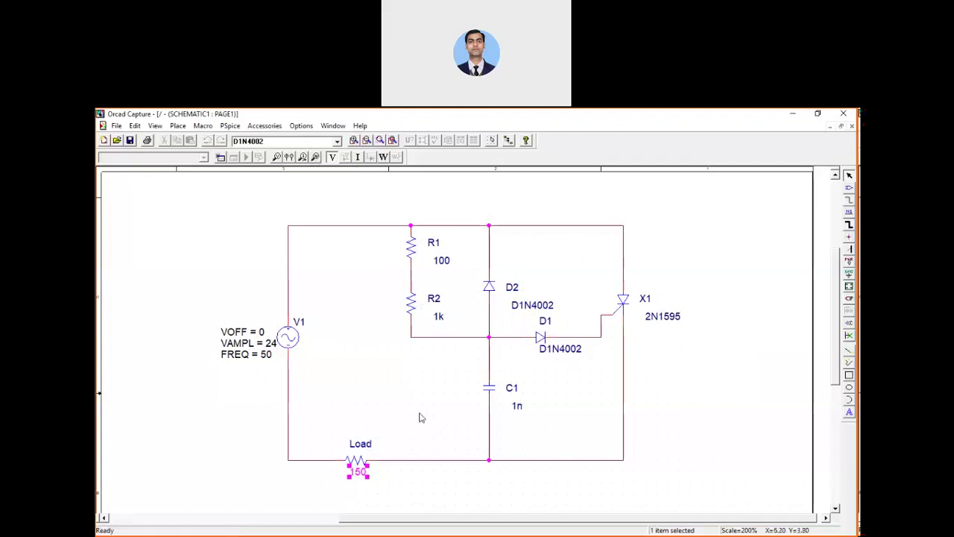
pyautogui.click(389, 433)
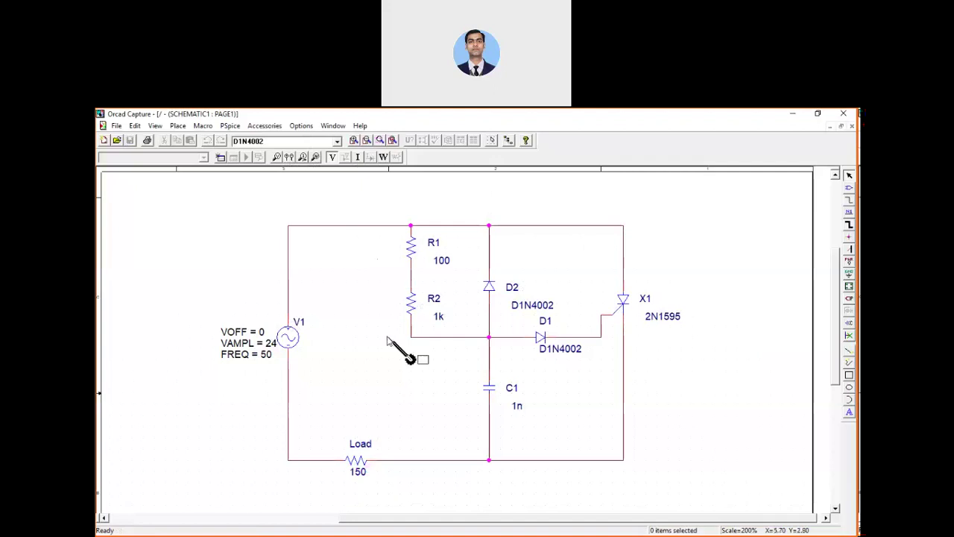
# Place differential voltage markers across the Load resistor, V+ on its thyristor side and V- on its source side.
pyautogui.click(403, 461)
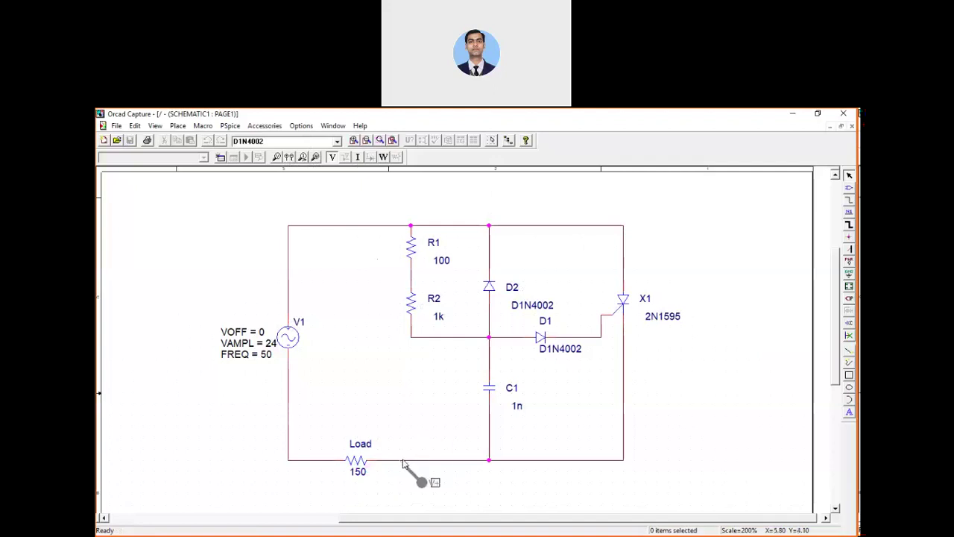
pyautogui.click(306, 464)
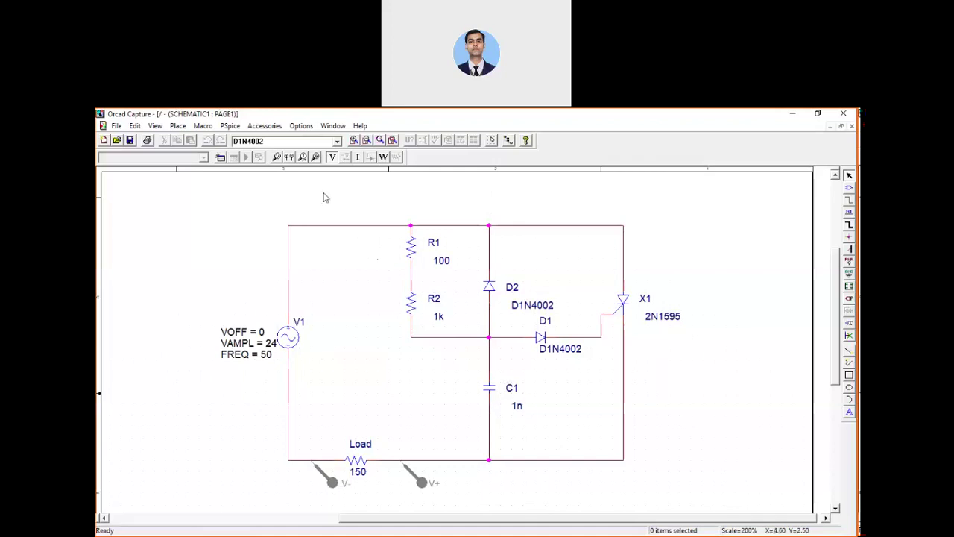
# Create a new PSpice simulation profile named Project_RCFiring_SP.
pyautogui.click(231, 126)
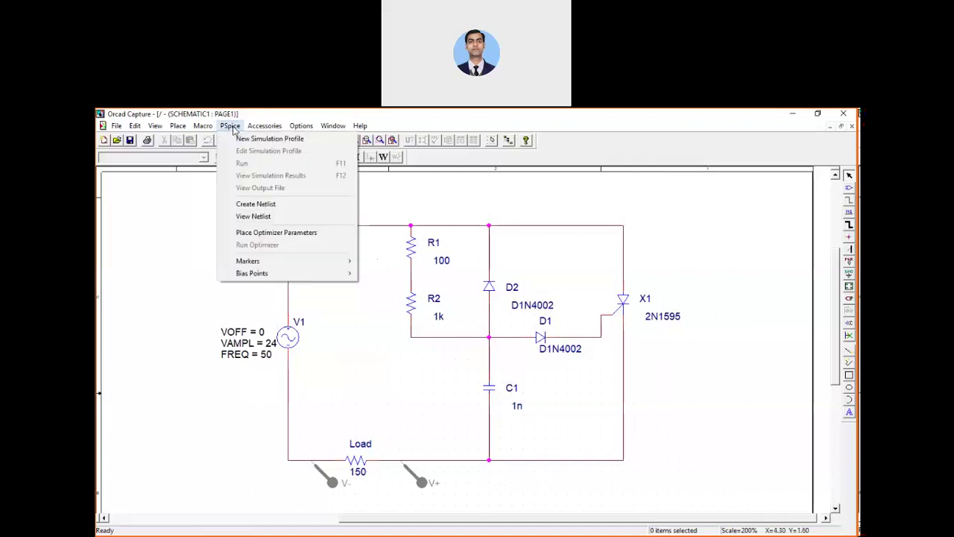
pyautogui.click(239, 141)
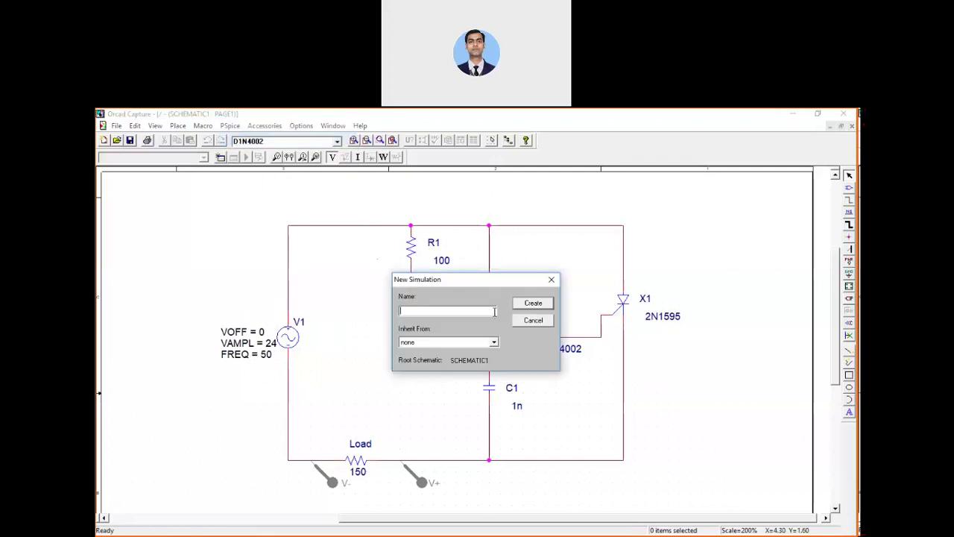
pyautogui.write('Project_RCFiring_SP')
pyautogui.click(539, 304)
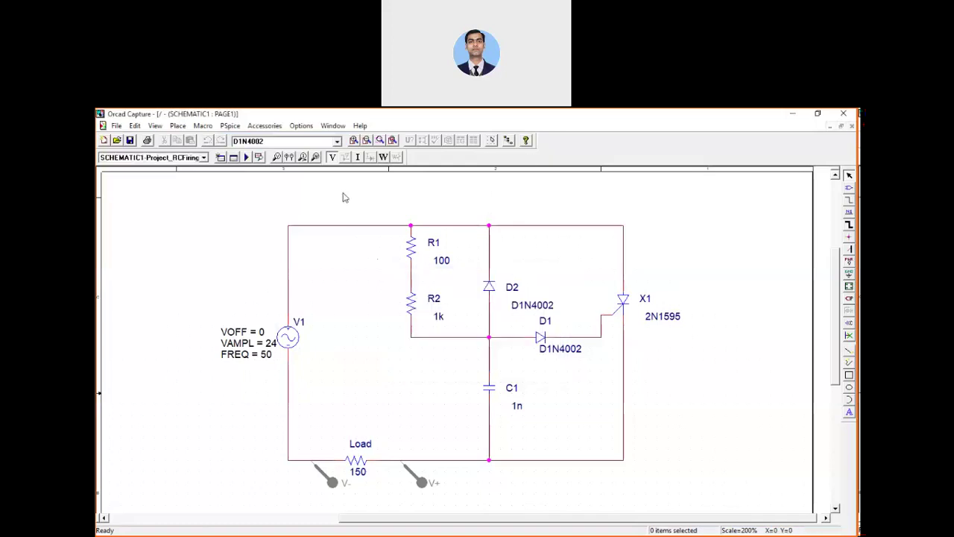
# Bring the Simulation Settings window for Project_RCFiring_SP back into view over the schematic, minimizing the browser.
pyautogui.hotkey('alt', 'Tab')
pyautogui.hotkey('alt', 'Tab')
pyautogui.hotkey('alt', 'Tab')
pyautogui.hotkey('alt', 'Tab')
pyautogui.hotkey('alt', 'Tab')
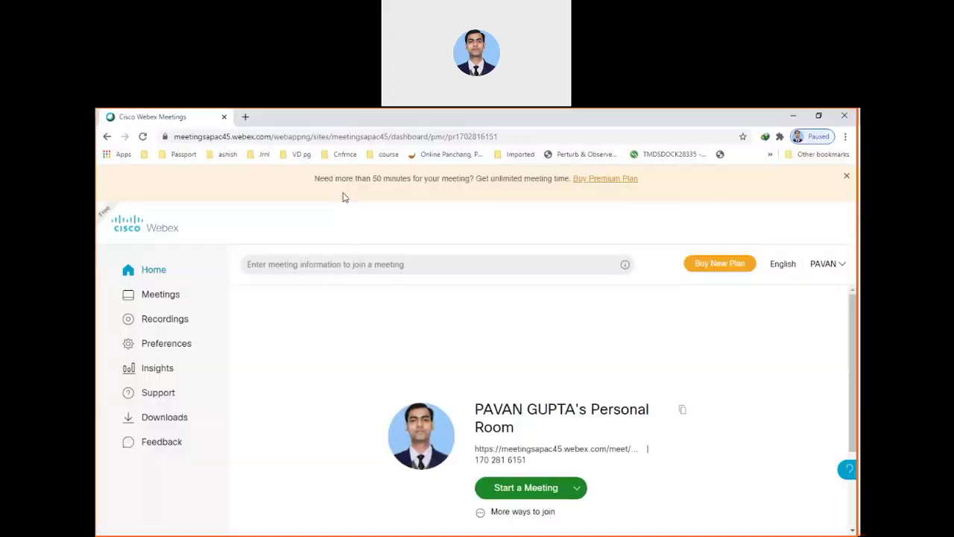
pyautogui.hotkey('alt', 'Tab')
pyautogui.hotkey('alt', 'Tab')
pyautogui.hotkey('alt', 'Tab')
pyautogui.hotkey('alt', 'Tab')
pyautogui.hotkey('alt', 'Tab')
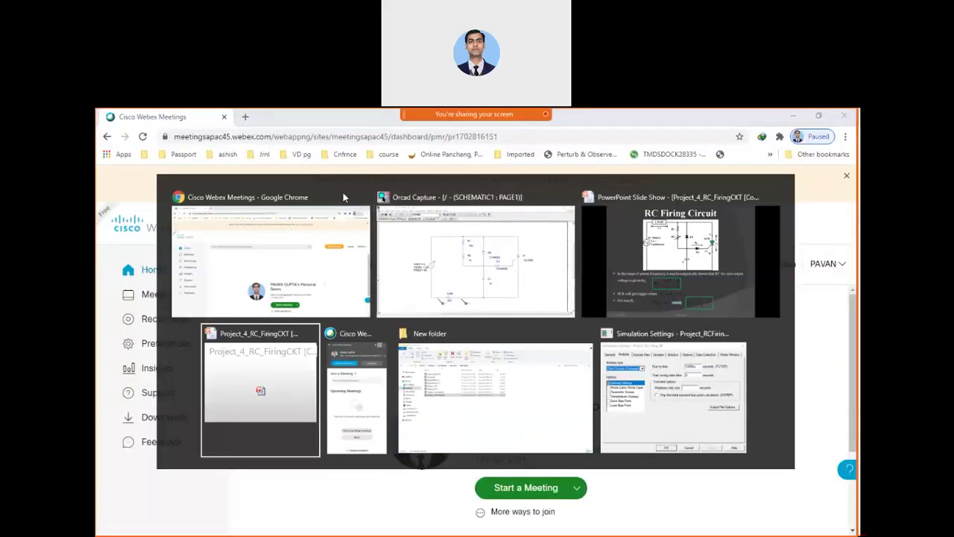
pyautogui.hotkey('alt', 'Tab')
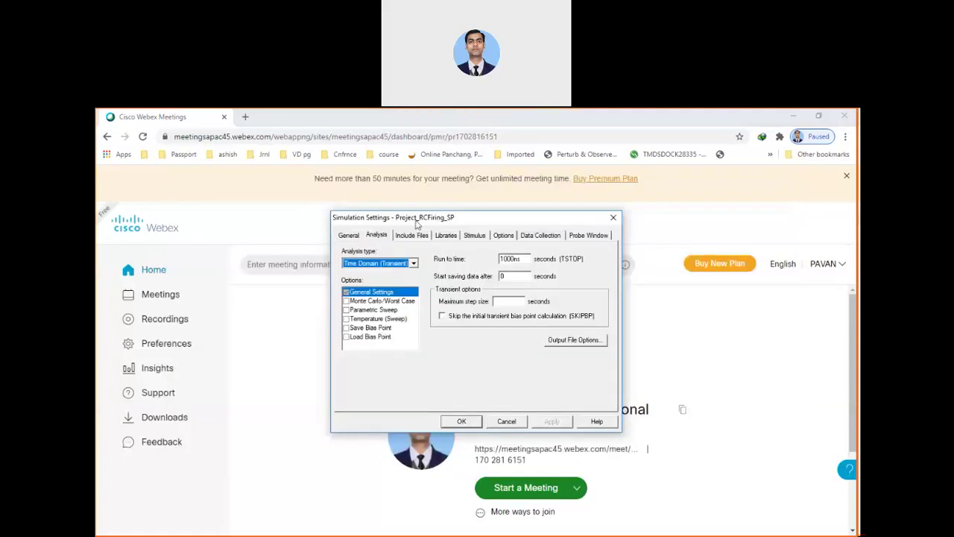
pyautogui.click(793, 116)
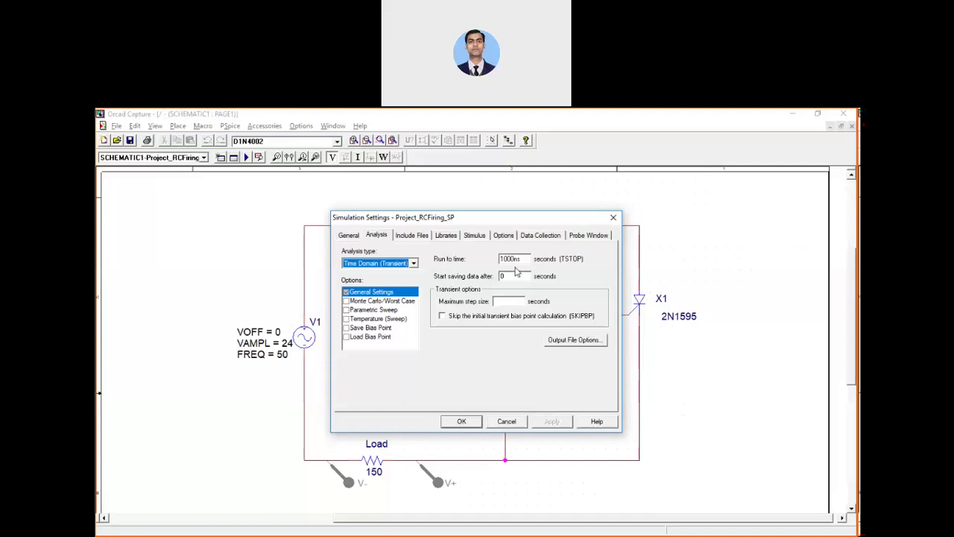
# Set the transient analysis run-to time to 100ms and apply the simulation settings.
pyautogui.moveTo(519, 258); pyautogui.dragTo(511, 254)
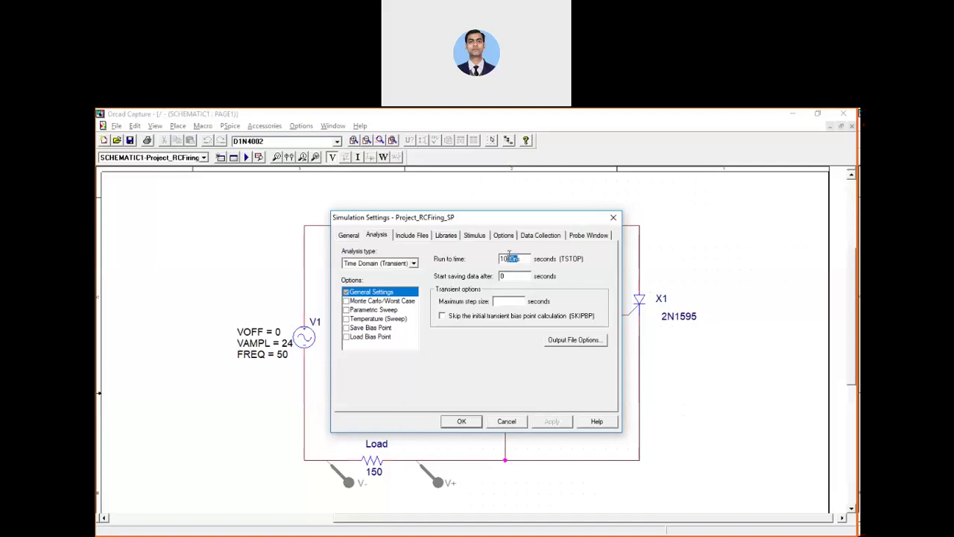
pyautogui.write('ms')
pyautogui.click(545, 422)
pyautogui.click(462, 422)
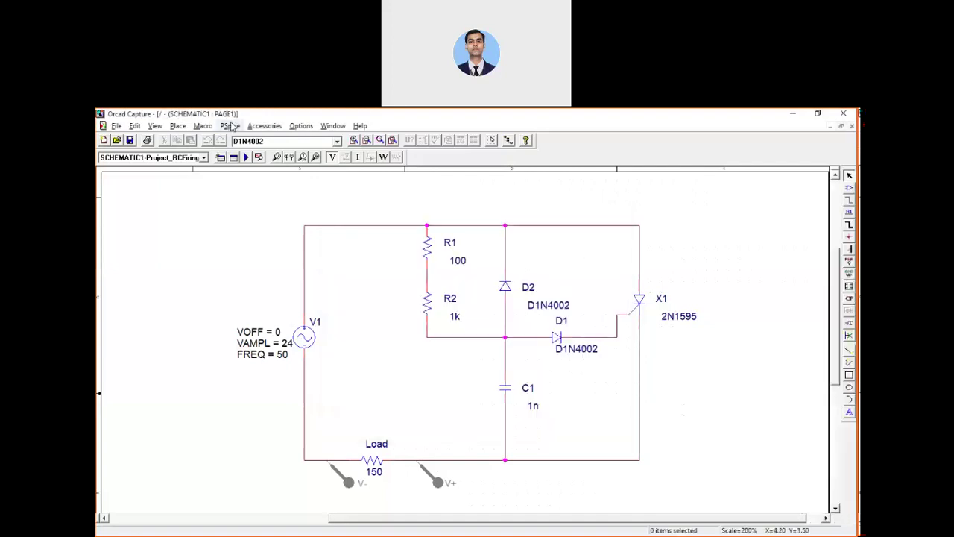
# Run the PSpice simulation, switch to PSpice A/D and review the messages in its output.
pyautogui.click(230, 126)
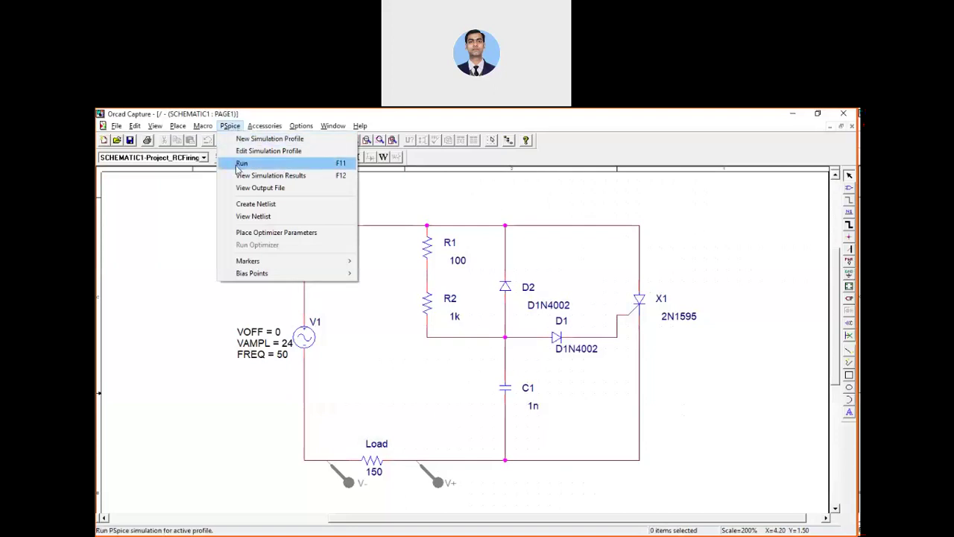
pyautogui.click(242, 164)
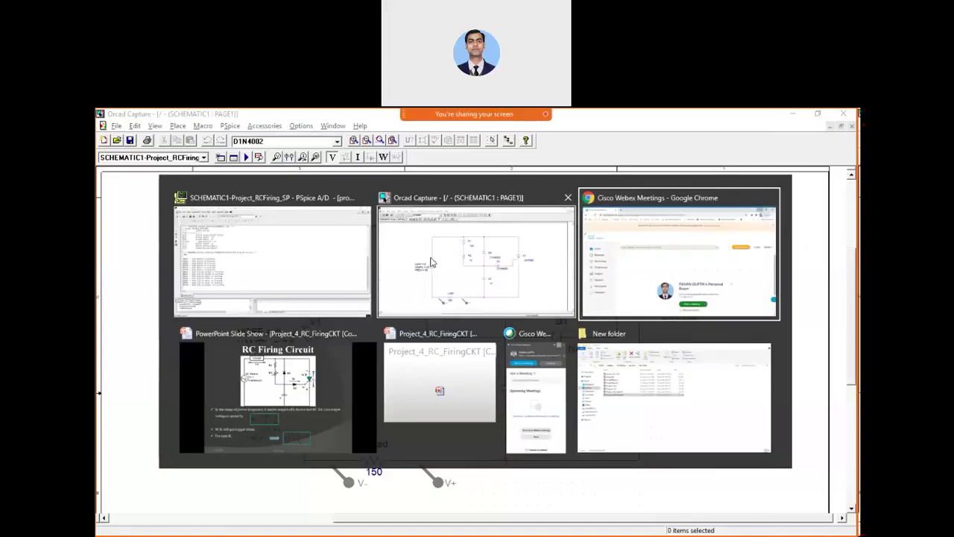
pyautogui.click(299, 246)
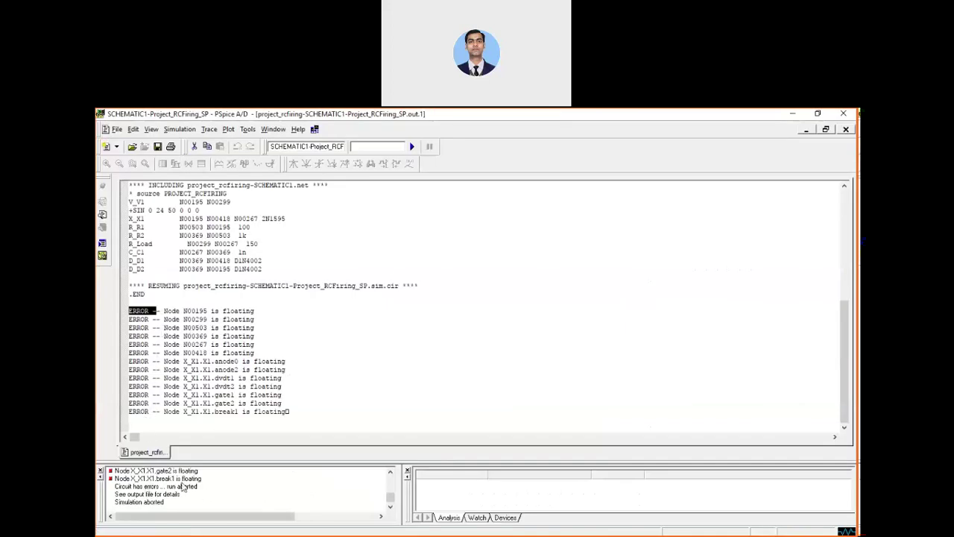
pyautogui.moveTo(393, 502); pyautogui.dragTo(390, 493)
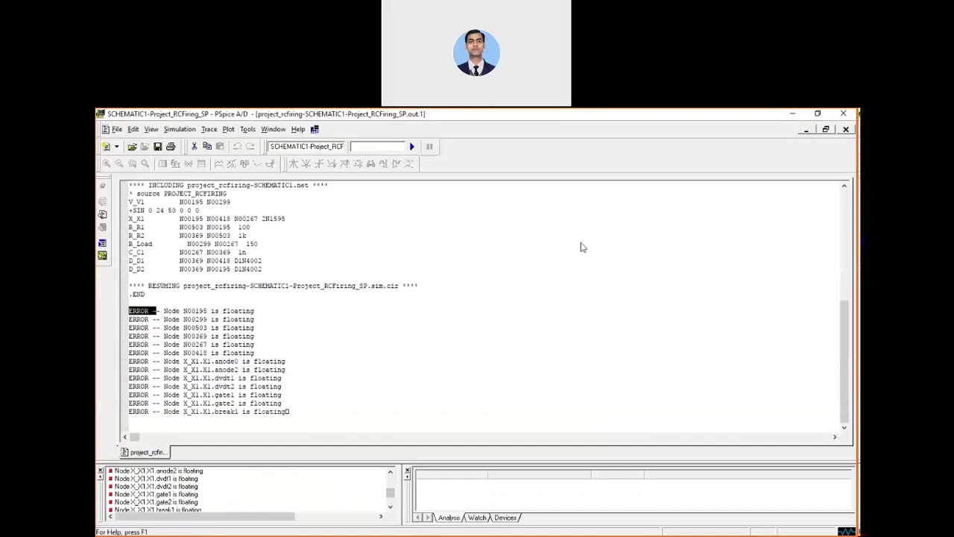
# Switch back to OrCAD Capture and place a 0/SOURCE ground symbol just below the wire corner joining V1 and the Load resistor.
pyautogui.hotkey('alt', 'Tab')
pyautogui.click(471, 253)
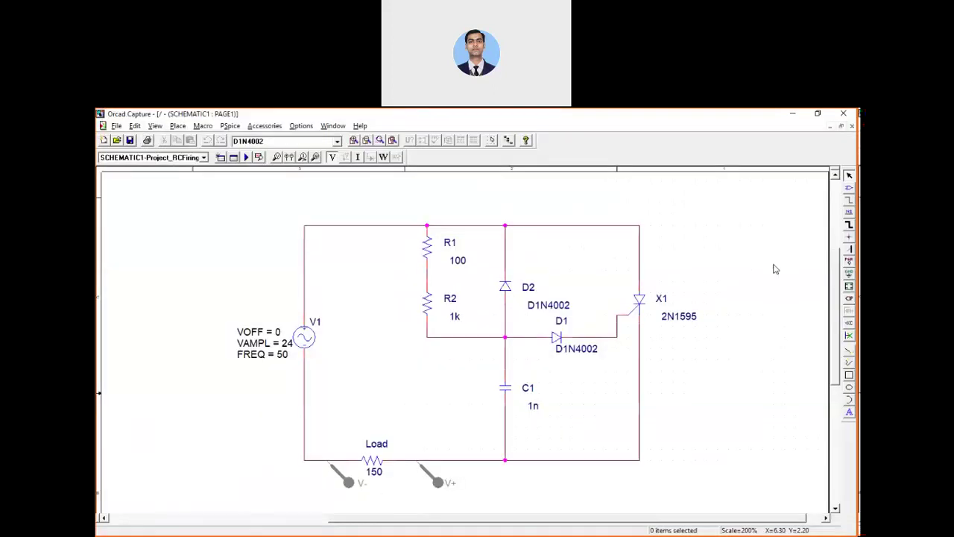
pyautogui.click(850, 286)
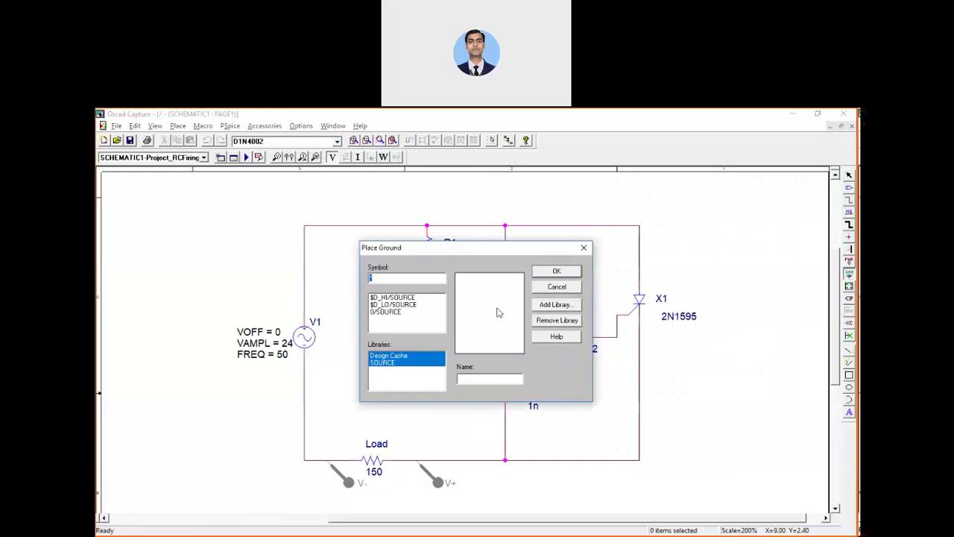
pyautogui.click(391, 311)
pyautogui.click(553, 272)
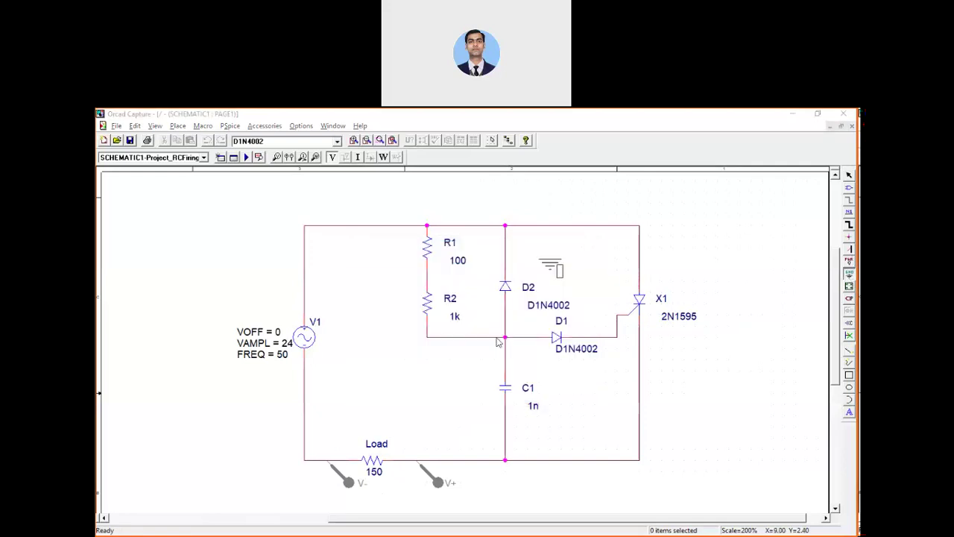
pyautogui.click(303, 482)
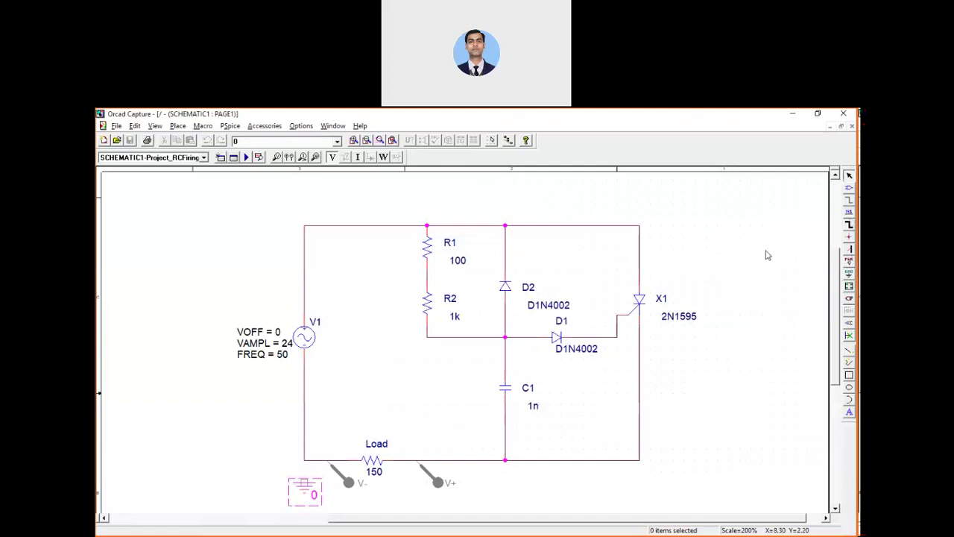
# Wire the ground symbol to the corner between V1's lower terminal and the Load resistor.
pyautogui.click(849, 200)
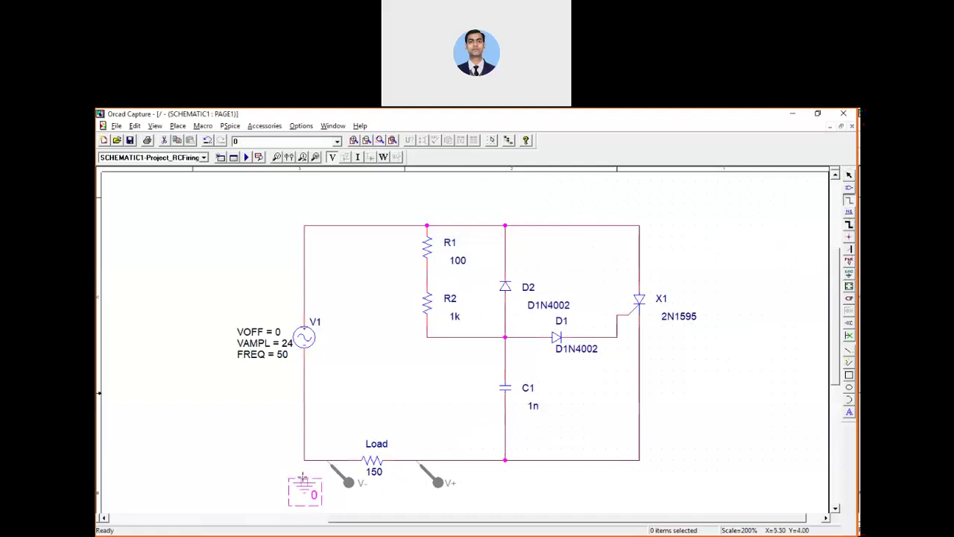
pyautogui.click(304, 478)
pyautogui.click(304, 460)
pyautogui.press('Escape')
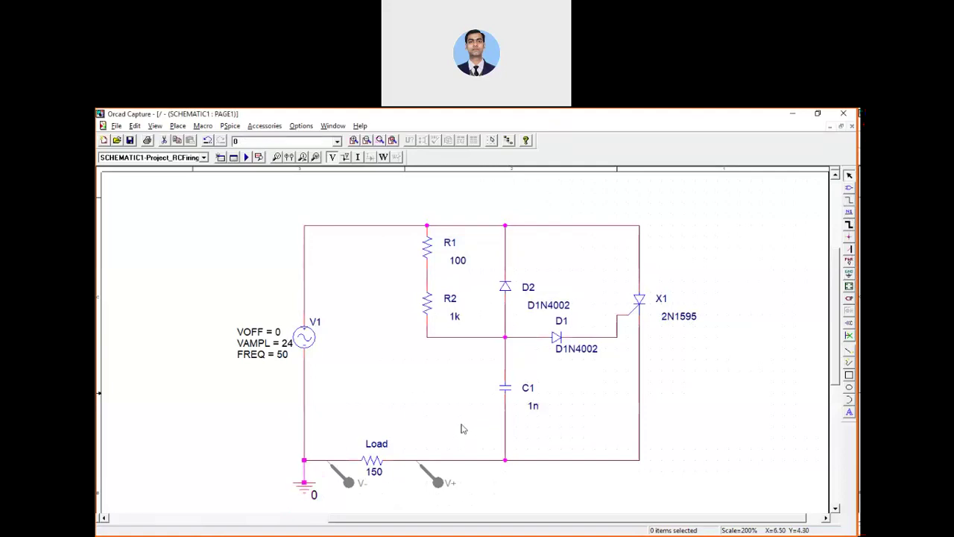
# Run the simulation of the grounded circuit, view the load voltage waveform and return to the schematic.
pyautogui.click(231, 126)
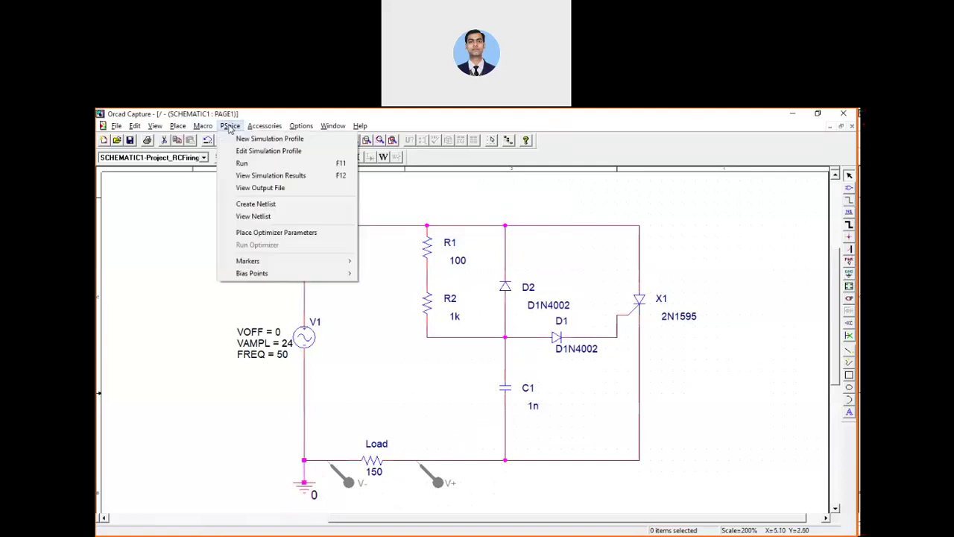
pyautogui.click(243, 162)
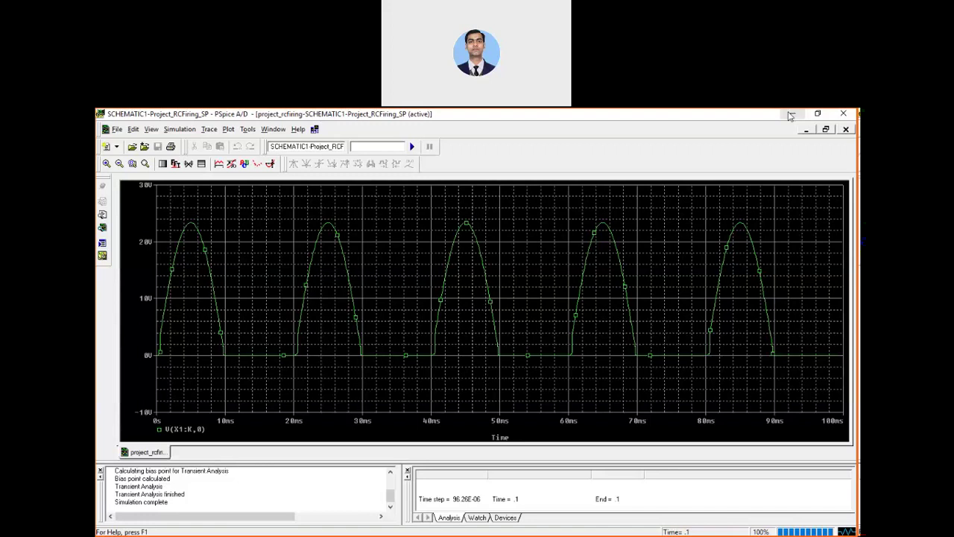
pyautogui.hotkey('alt', 'Tab')
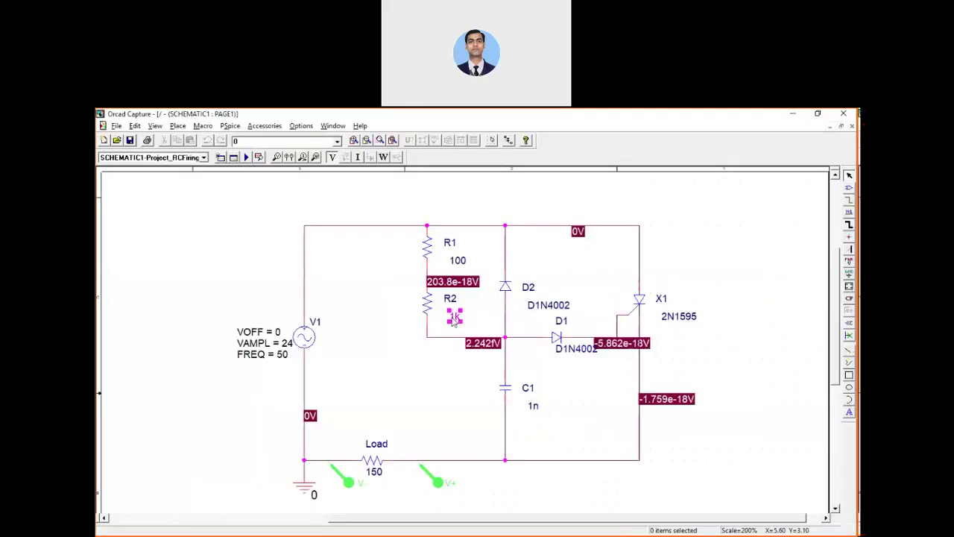
# Set resistor R2's value to 1.5k.
pyautogui.doubleClick(454, 317)
pyautogui.click(407, 289)
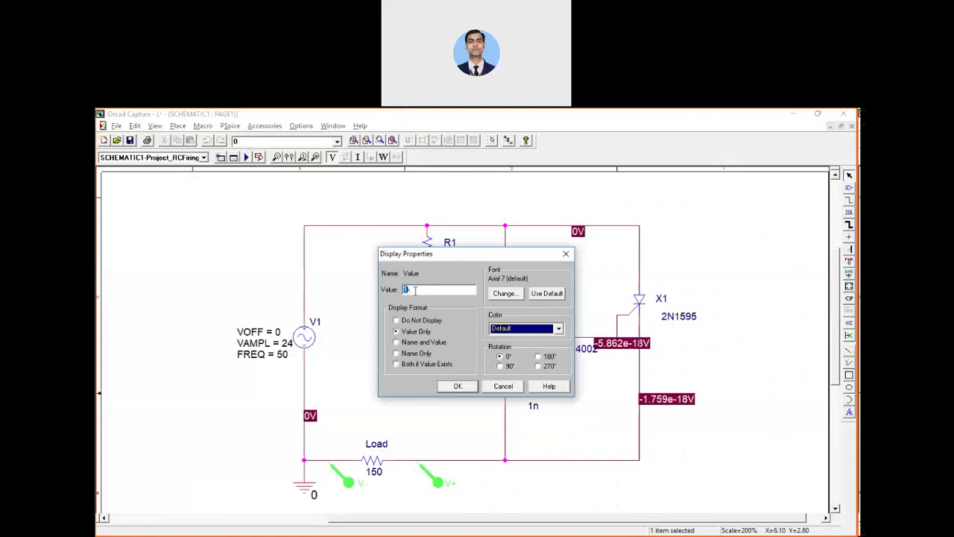
pyautogui.write('5')
pyautogui.press('BackSpace')
pyautogui.write('.5')
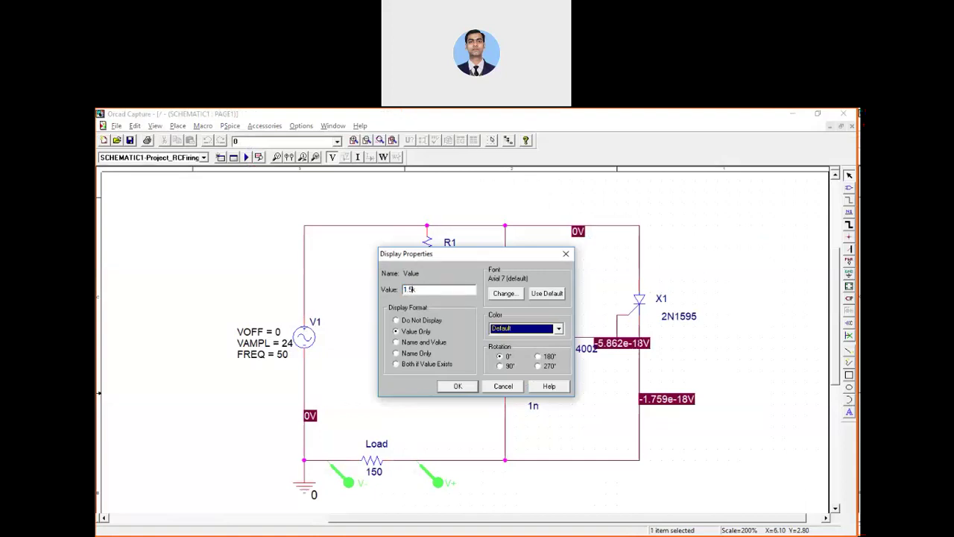
pyautogui.click(456, 386)
# Rerun the simulation with the new R2 value, view the load voltage waveform and return to the schematic.
pyautogui.click(230, 125)
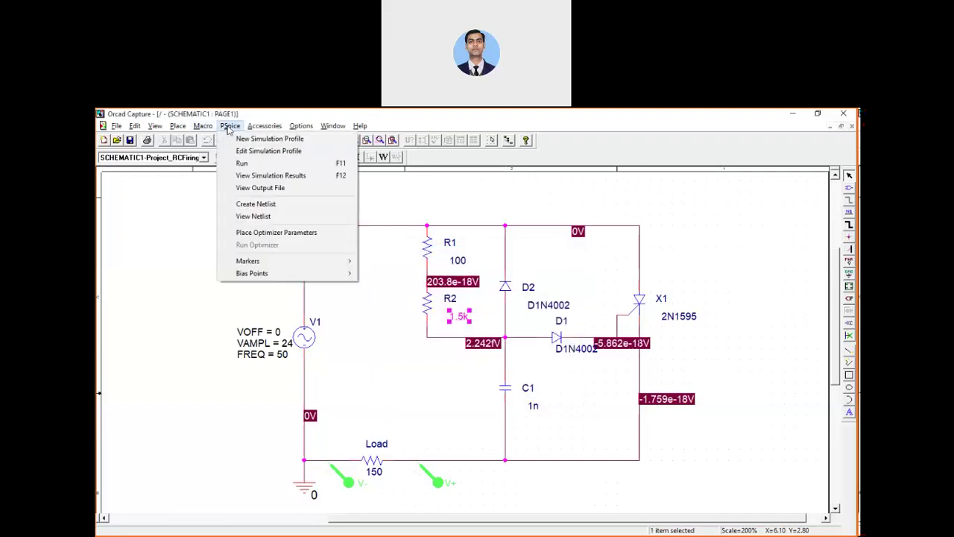
pyautogui.click(241, 162)
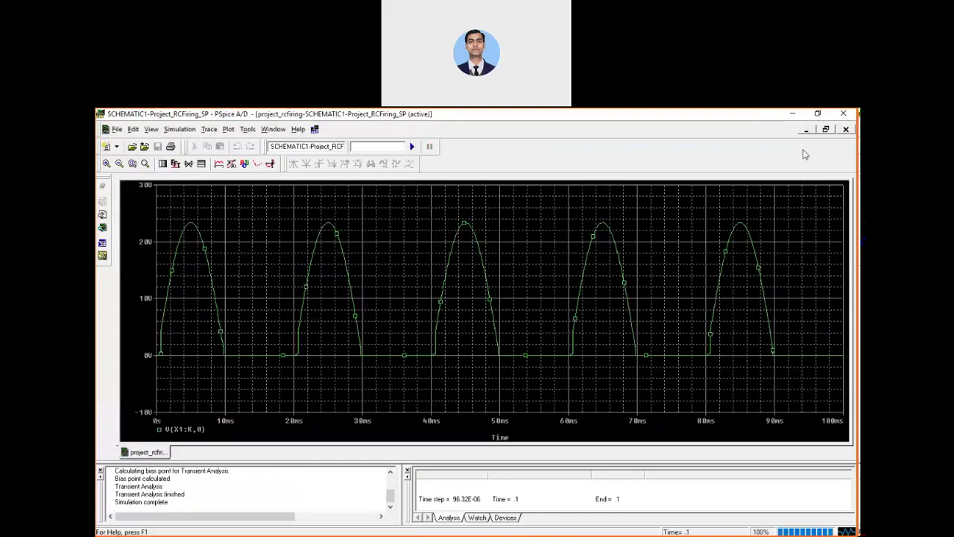
pyautogui.click(793, 115)
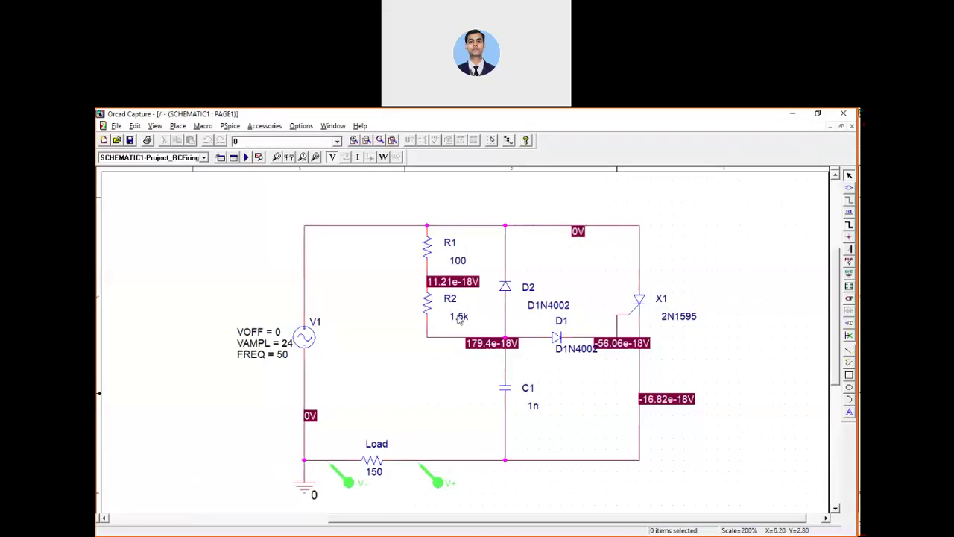
# Set capacitor C1's value to 5u.
pyautogui.doubleClick(534, 407)
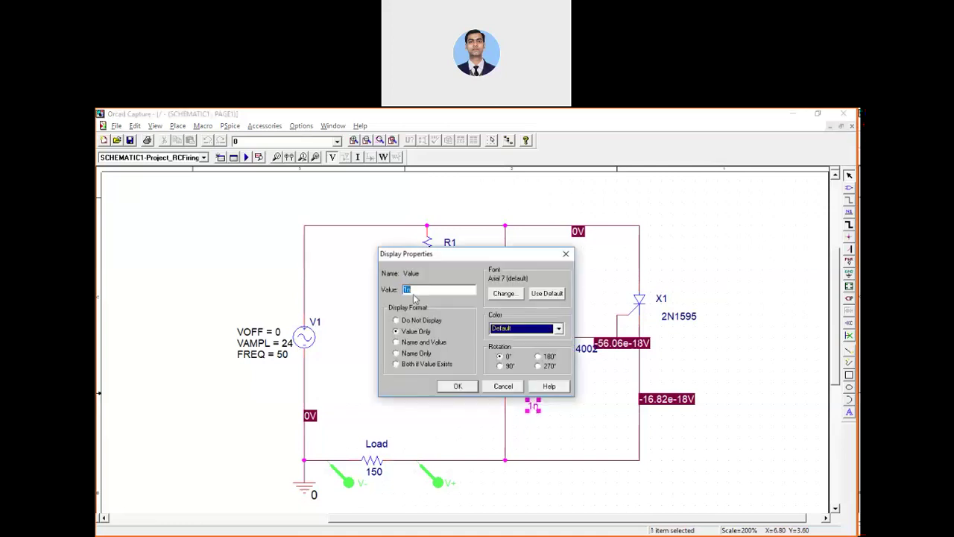
pyautogui.press('BackSpace')
pyautogui.write('5u')
pyautogui.click(453, 387)
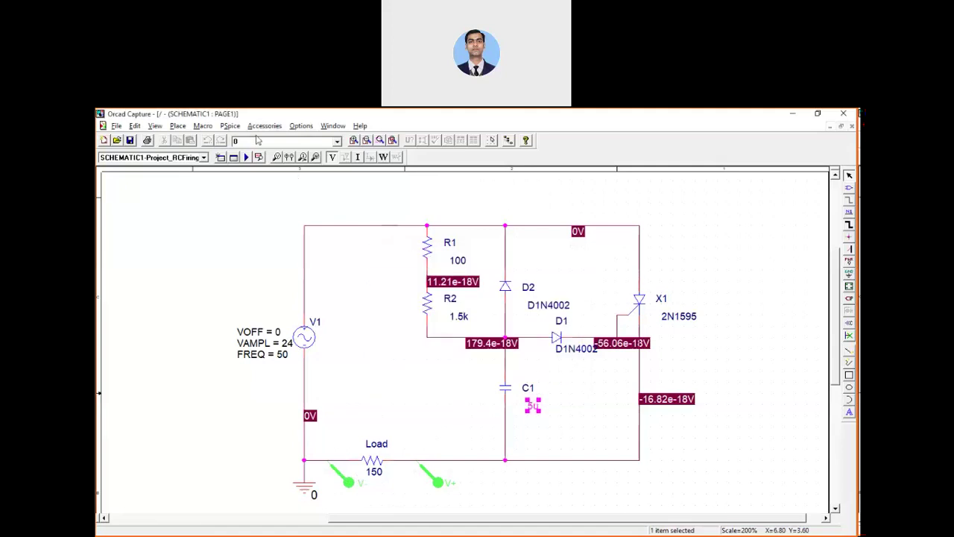
pyautogui.click(234, 125)
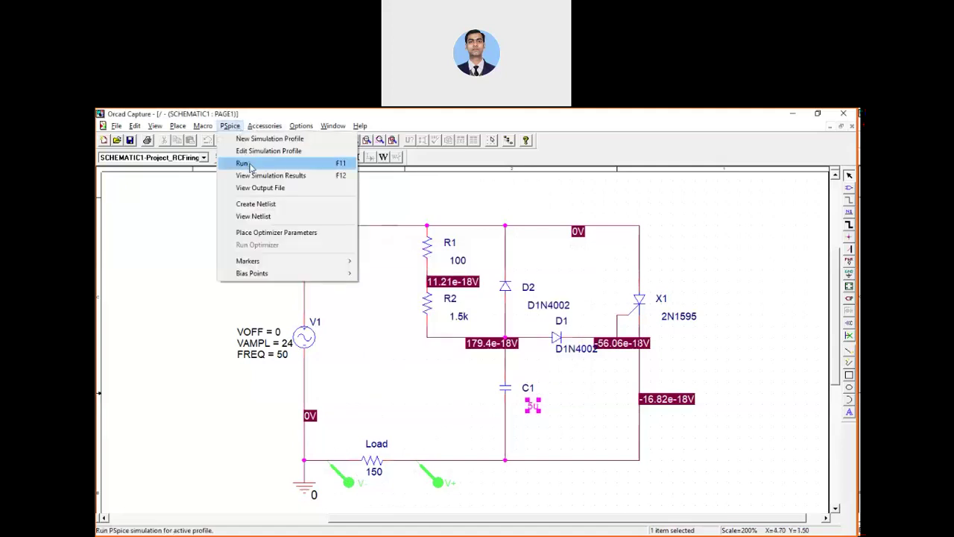
pyautogui.click(421, 367)
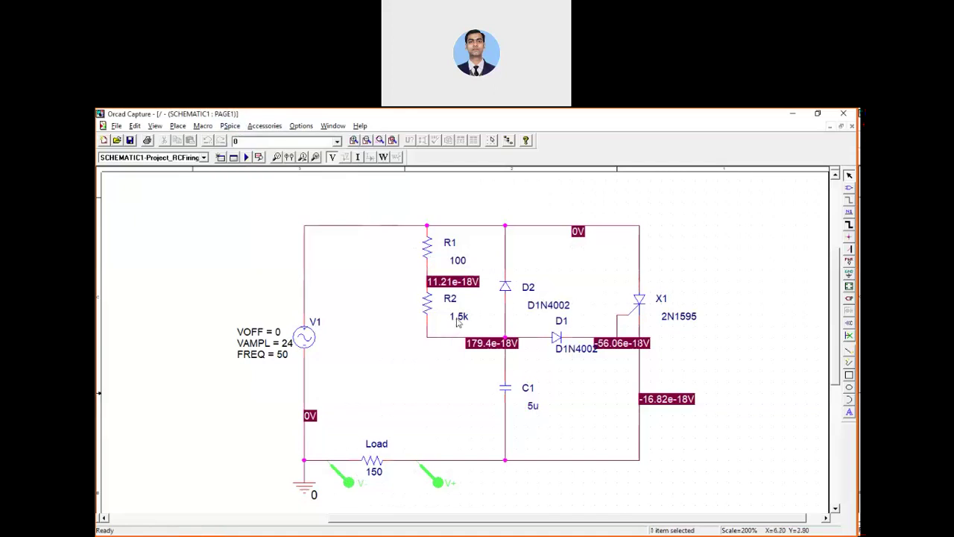
# Set resistor R2's value back to 1k.
pyautogui.doubleClick(457, 317)
pyautogui.write('1k')
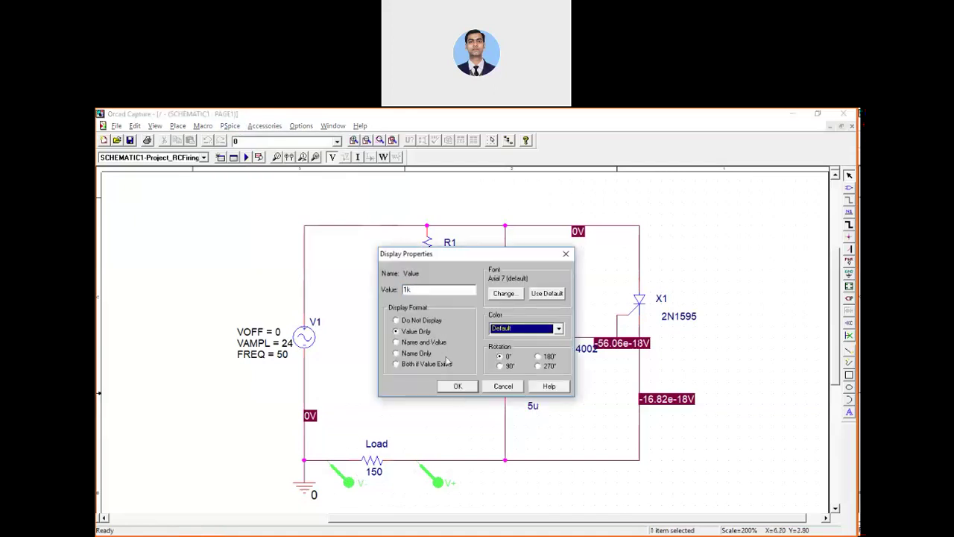
pyautogui.click(457, 386)
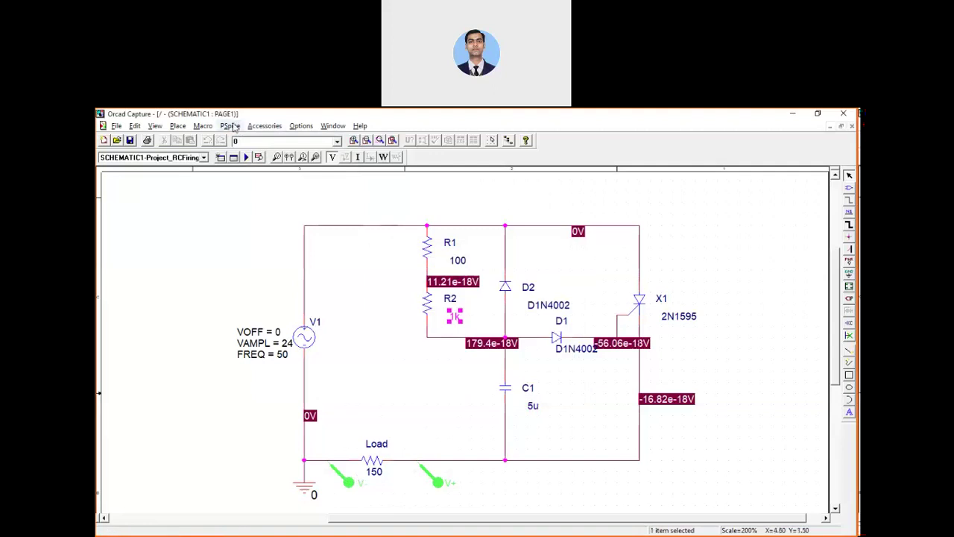
# Rerun the simulation with R2 at 1k and C1 at 5u, view the load voltage and return to the schematic.
pyautogui.click(236, 129)
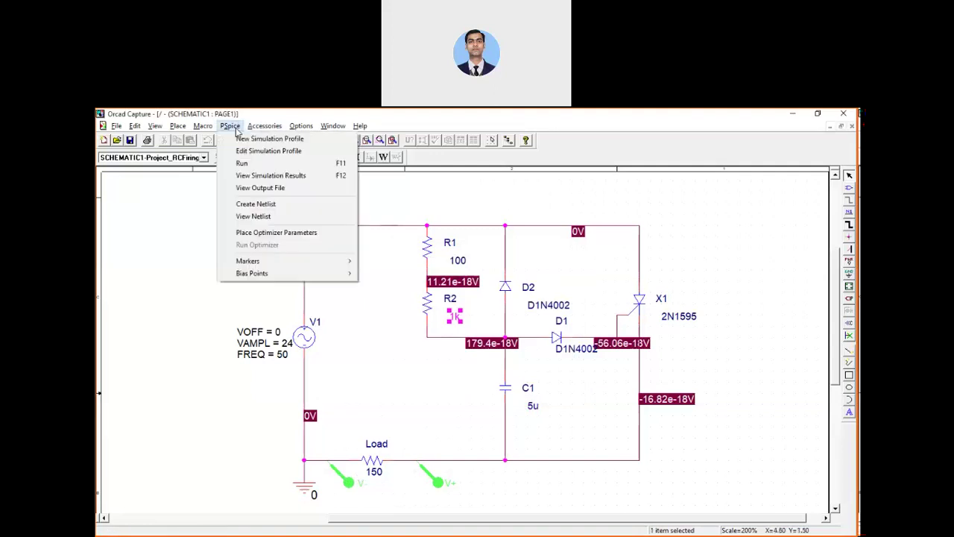
pyautogui.click(245, 161)
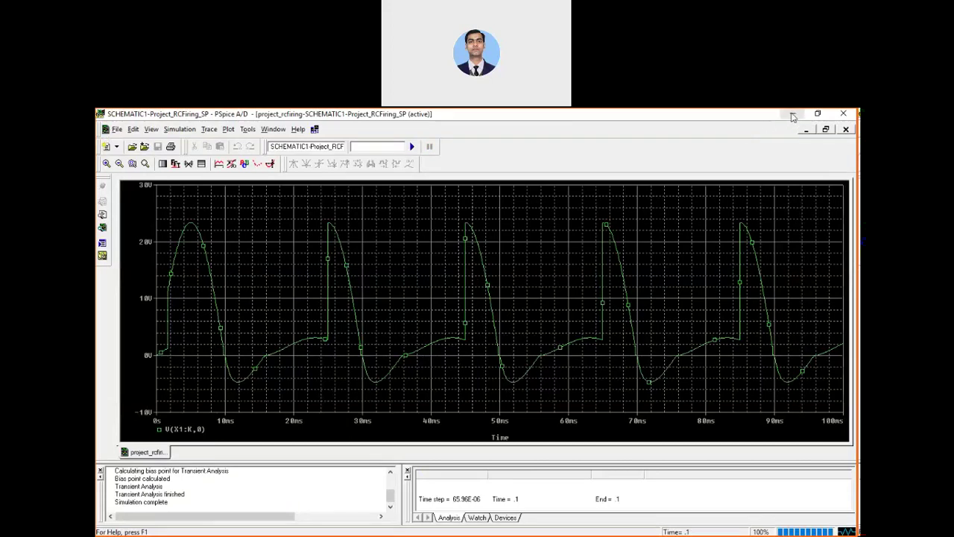
pyautogui.hotkey('alt', 'Tab')
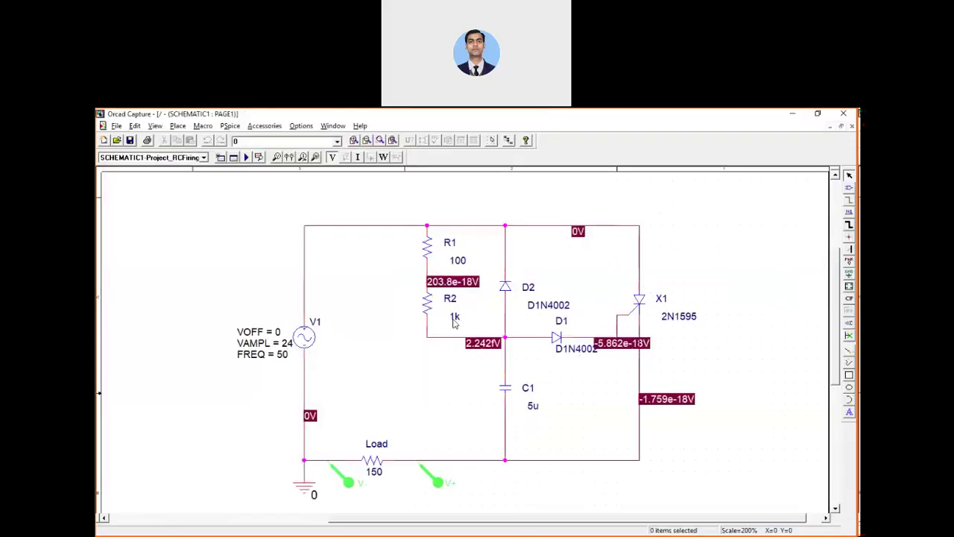
# Change resistor R2's value to 1.5k while C1 is 5u.
pyautogui.doubleClick(454, 318)
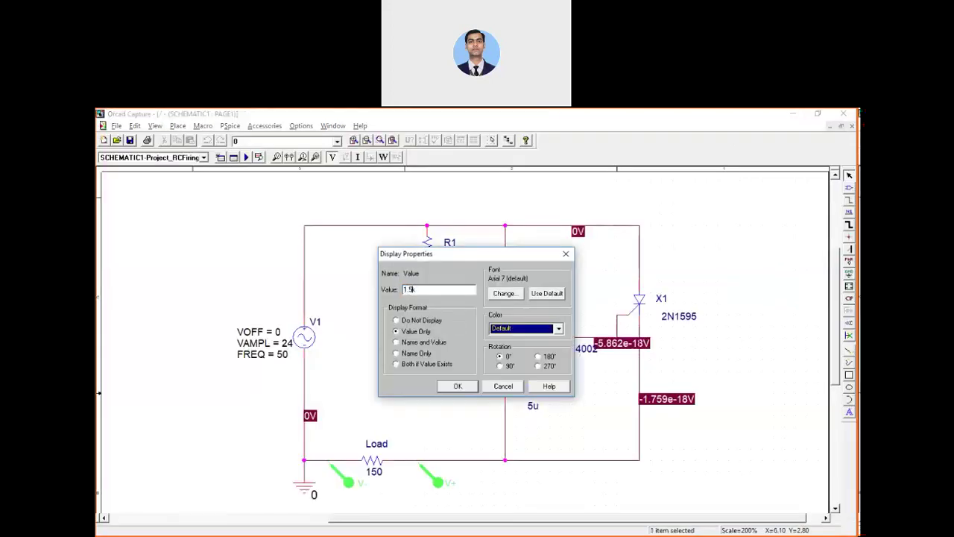
pyautogui.write('.5')
pyautogui.click(457, 388)
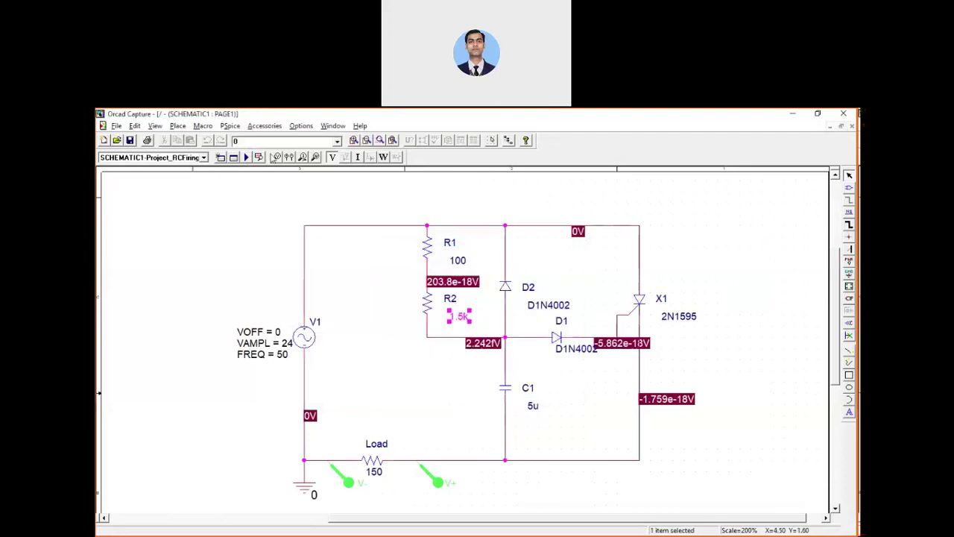
# Rerun the PSpice simulation with R2 at 1.5k and set a thicker line width for the load voltage trace.
pyautogui.click(230, 125)
pyautogui.click(243, 163)
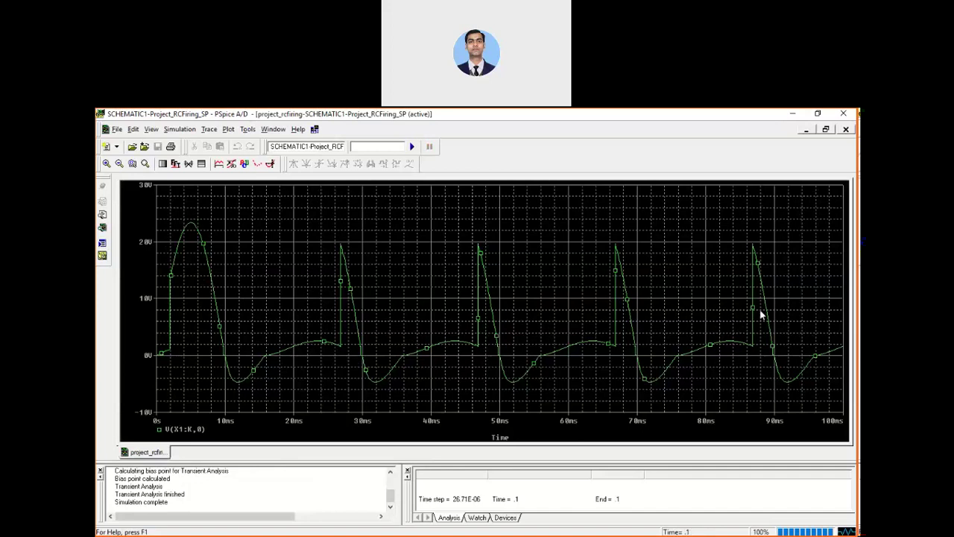
pyautogui.rightClick(356, 329)
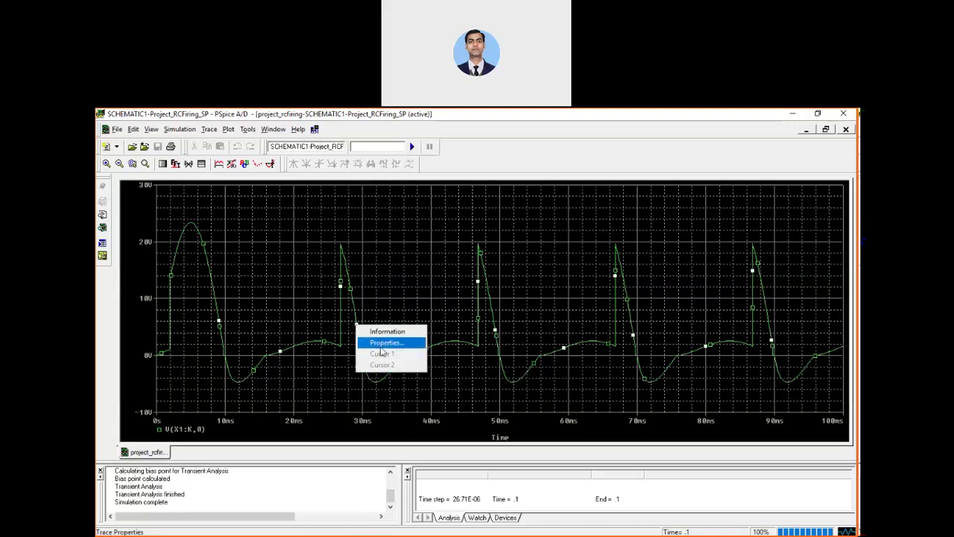
pyautogui.click(384, 342)
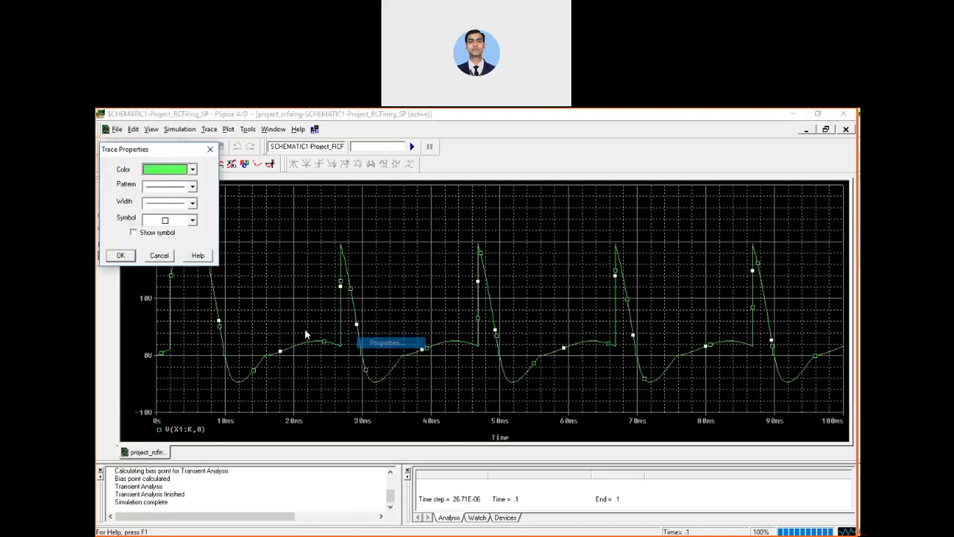
pyautogui.click(191, 202)
pyautogui.click(178, 236)
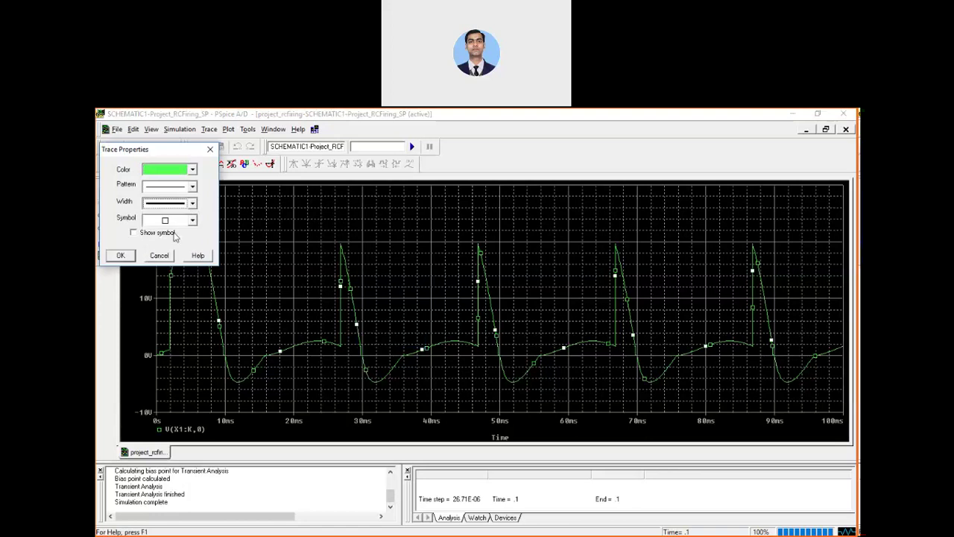
pyautogui.click(121, 257)
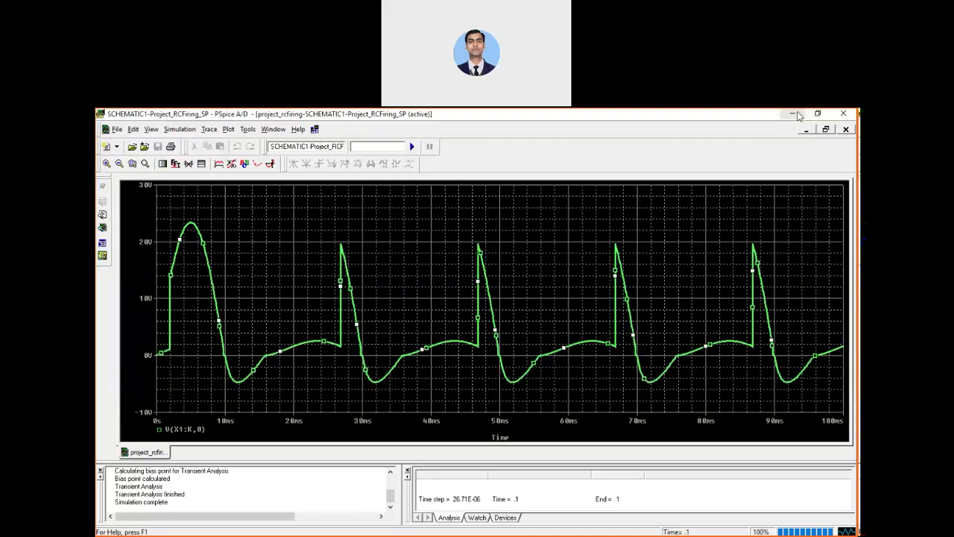
# Return to the schematic and set resistor R2's value to 2k.
pyautogui.hotkey('alt', 'Tab')
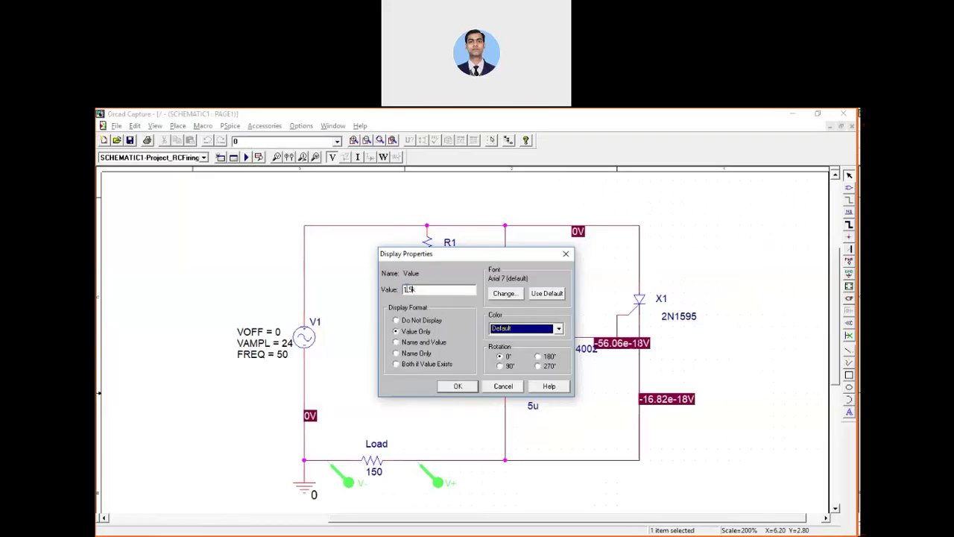
pyautogui.write('2k')
pyautogui.click(458, 386)
# Rerun the simulation with R2 at 2k and thicken the resulting load voltage trace.
pyautogui.click(230, 125)
pyautogui.click(246, 160)
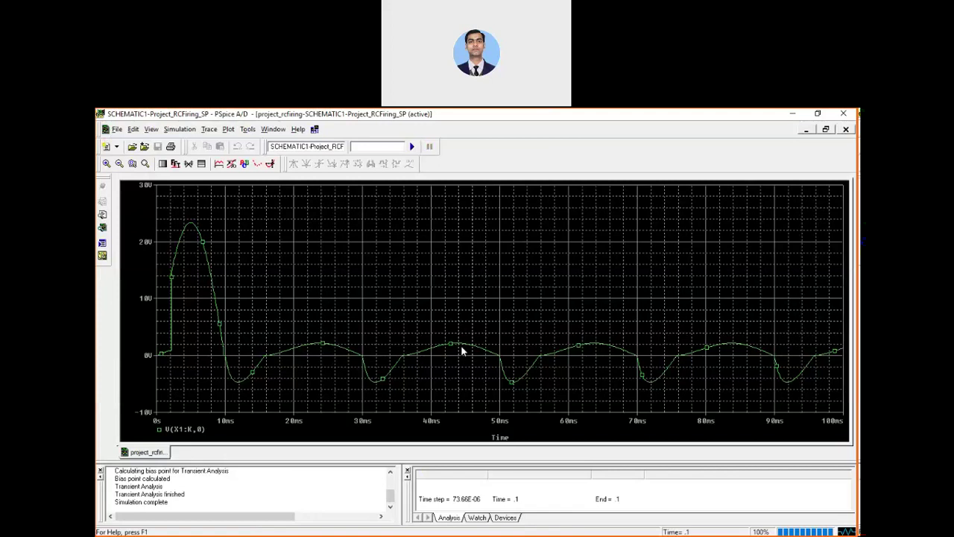
pyautogui.rightClick(461, 343)
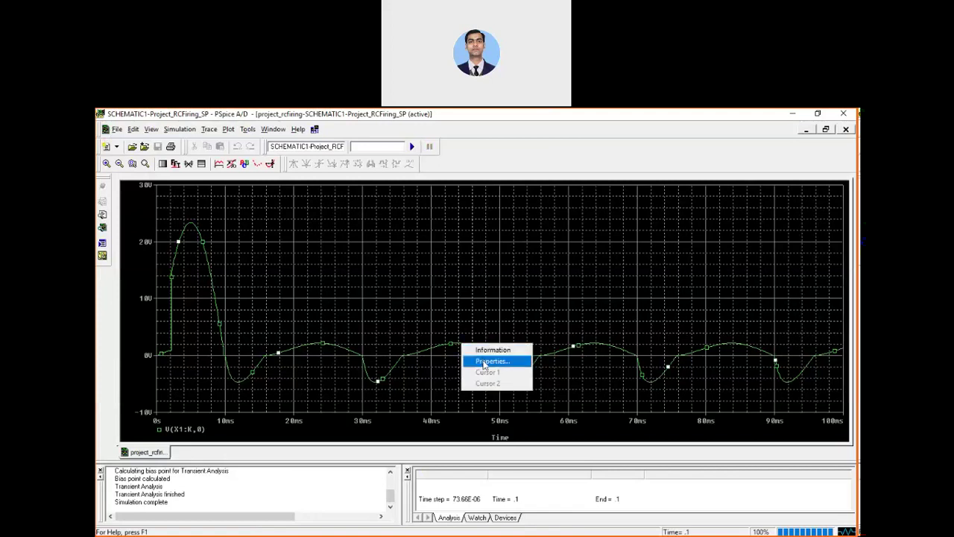
pyautogui.click(485, 361)
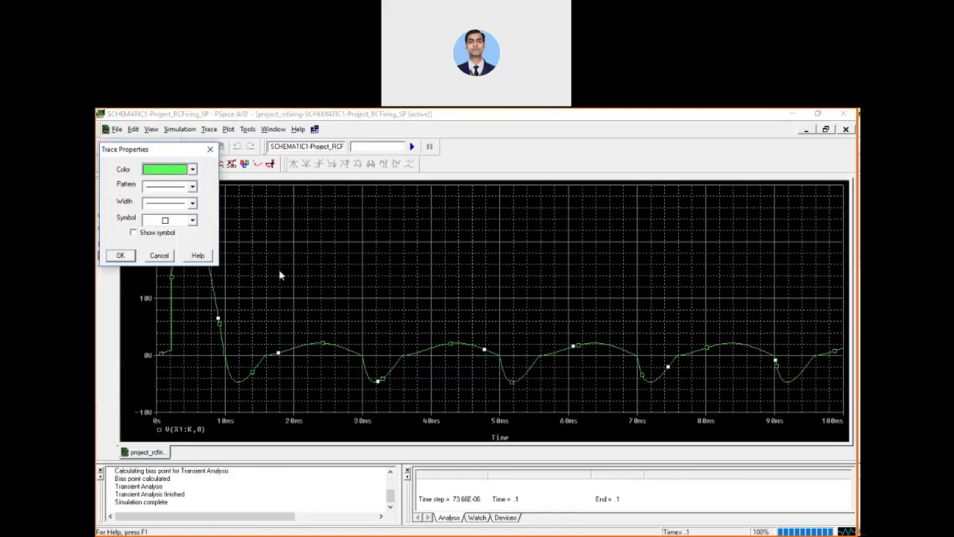
pyautogui.click(192, 204)
pyautogui.click(175, 235)
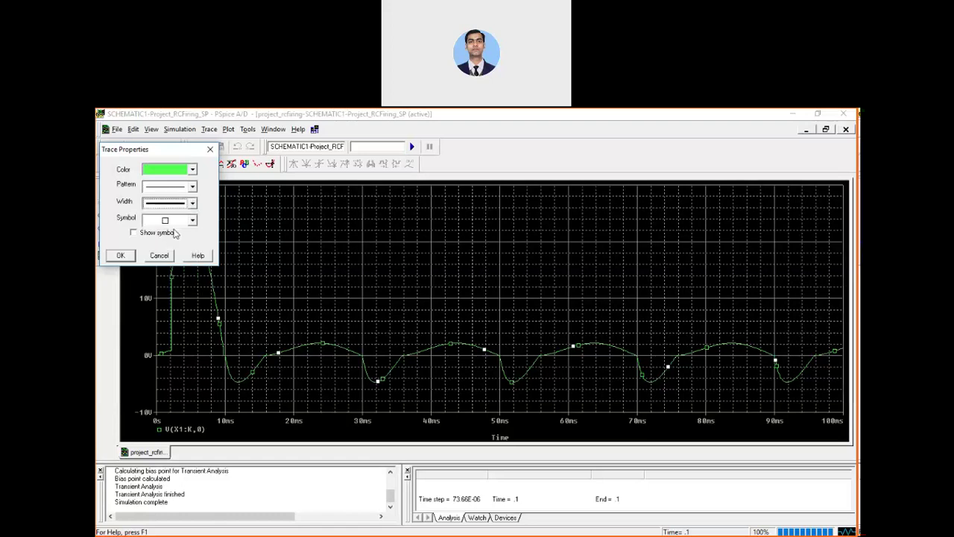
pyautogui.click(129, 256)
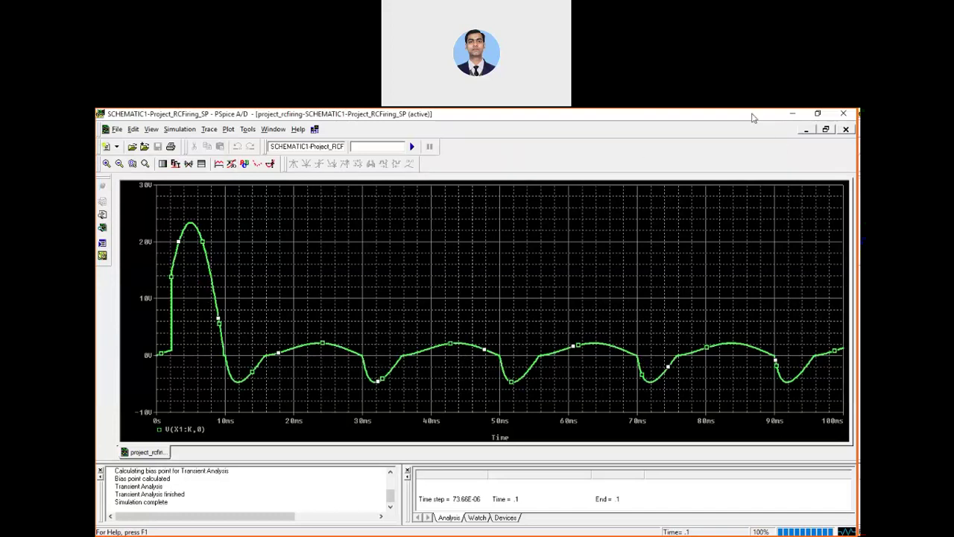
# Go back to the schematic and set resistor R2's value to 1.7k.
pyautogui.click(793, 114)
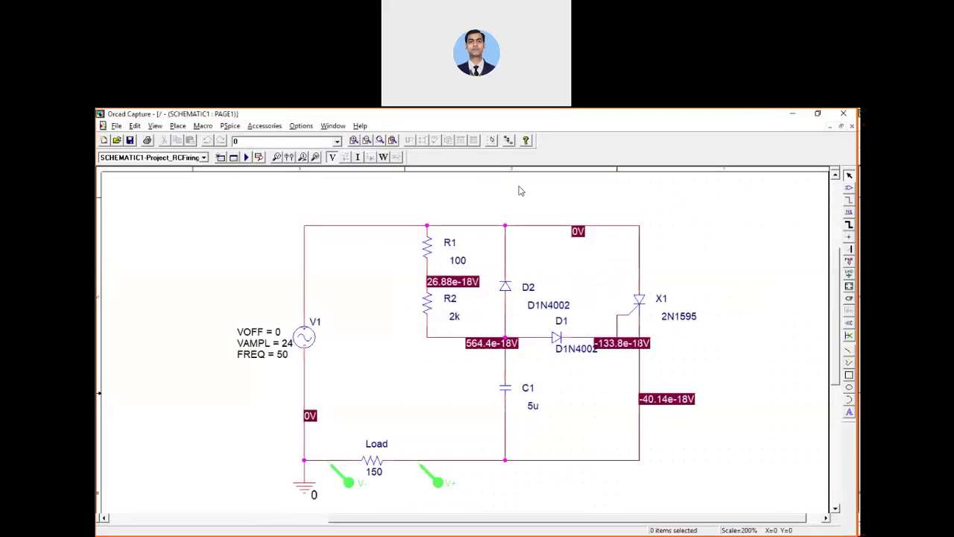
pyautogui.doubleClick(454, 316)
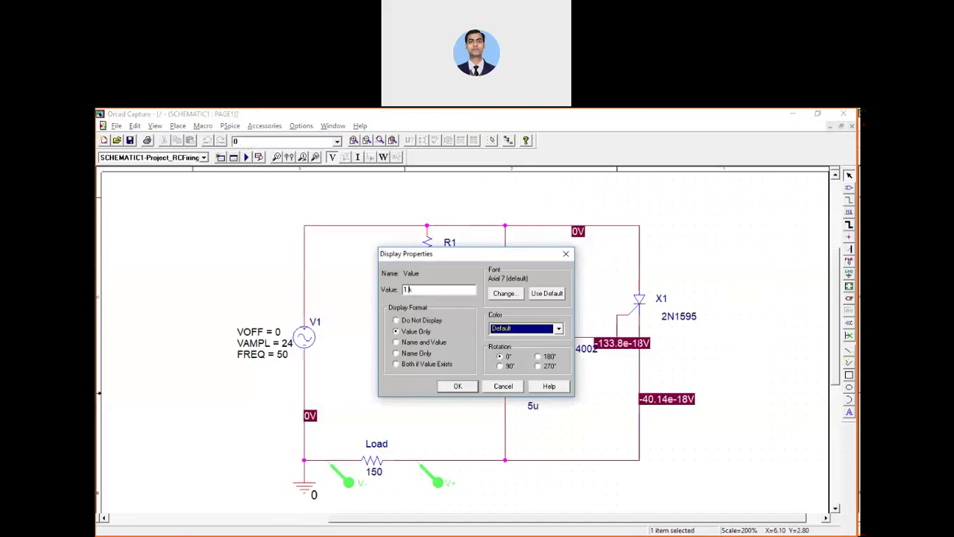
pyautogui.click(458, 386)
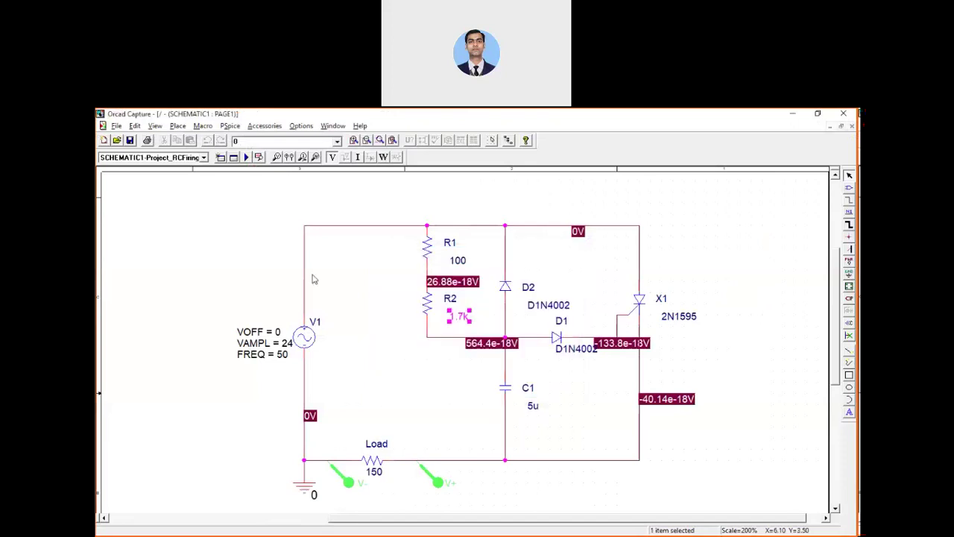
# Rerun the simulation with R2 at 1.7k and C1 at 5u, view the load voltage and return to the schematic.
pyautogui.click(231, 126)
pyautogui.click(243, 163)
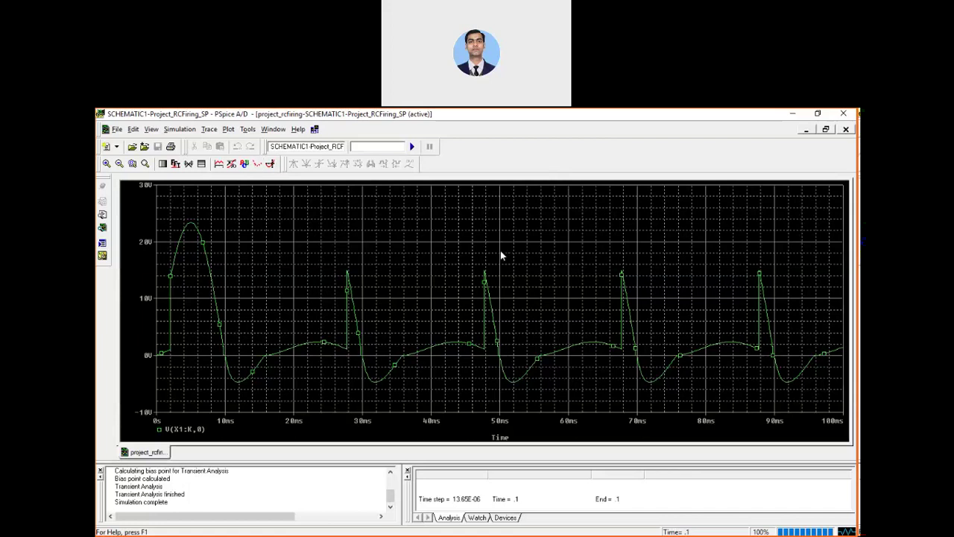
pyautogui.hotkey('alt', 'Tab')
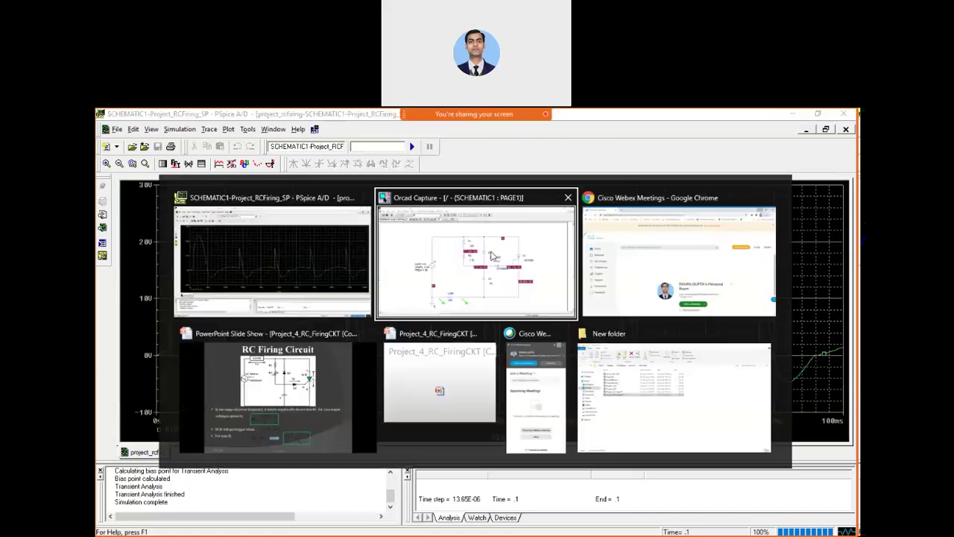
pyautogui.click(492, 256)
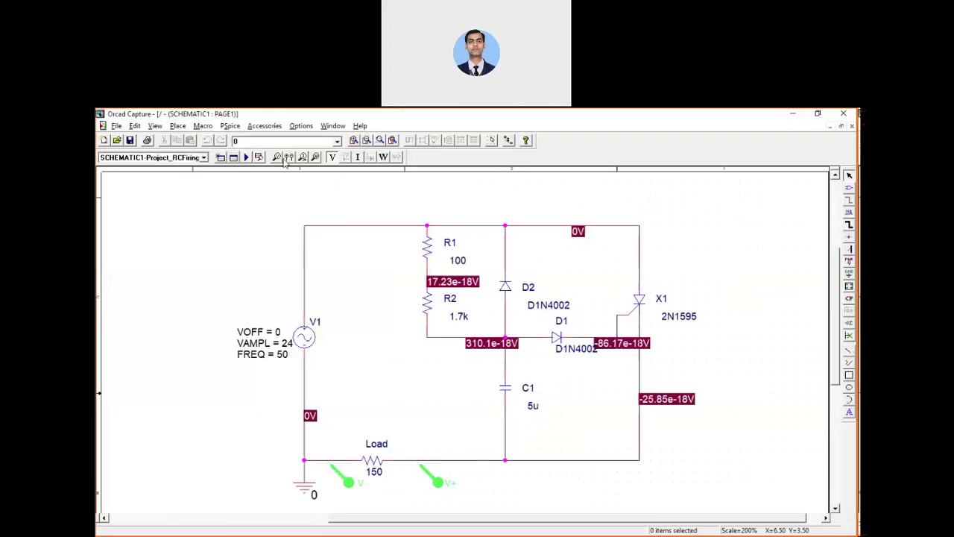
# Place differential voltage markers across capacitor C1, with V+ on the wire above it and V- on the wire below.
pyautogui.click(508, 364)
pyautogui.click(509, 445)
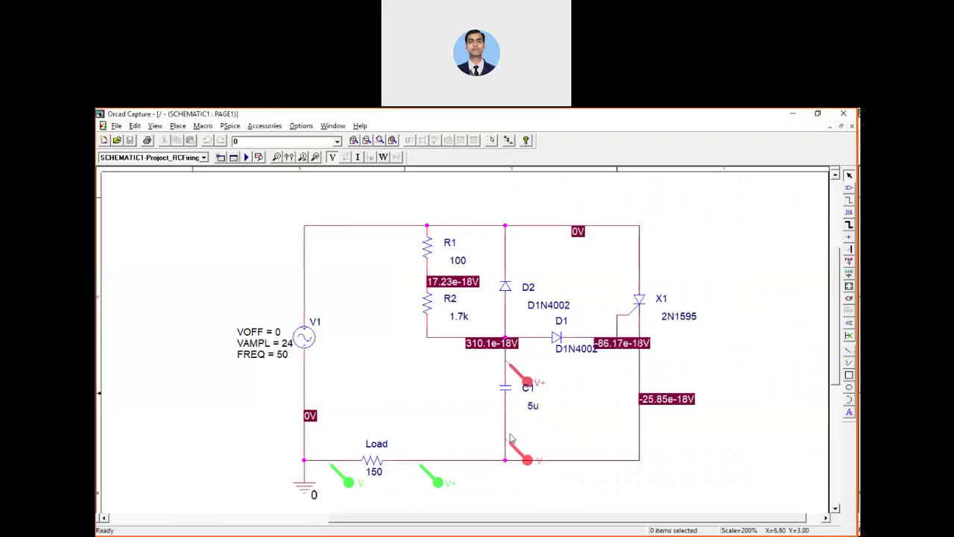
pyautogui.press('Escape')
# Switch to the PSpice plot and set a thicker line width for the green load voltage trace V(X1:K,0).
pyautogui.hotkey('alt', 'Tab')
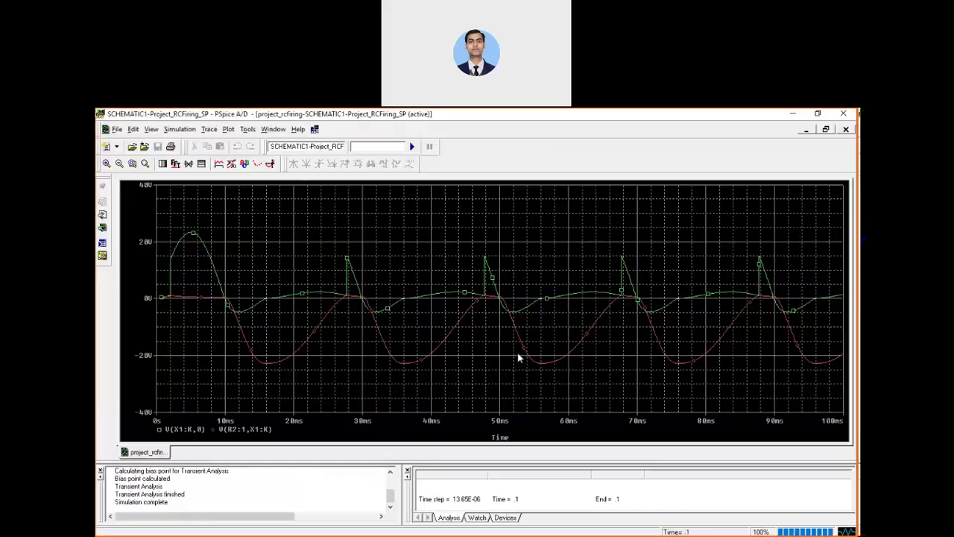
pyautogui.rightClick(354, 274)
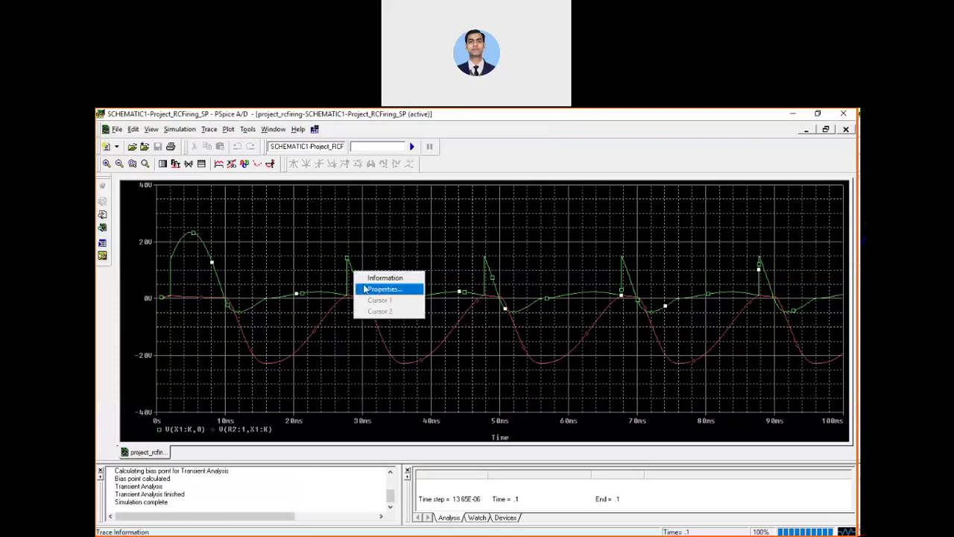
pyautogui.click(367, 288)
pyautogui.click(193, 203)
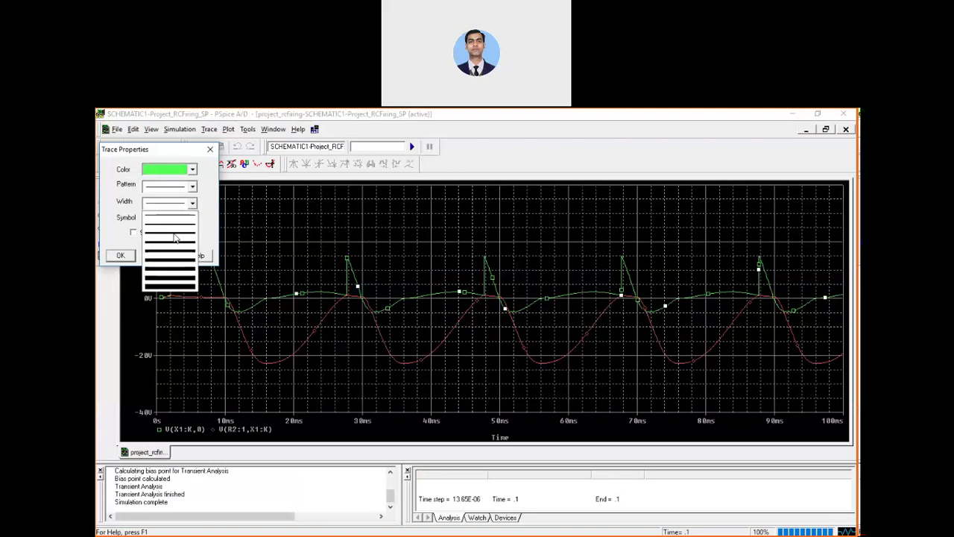
pyautogui.click(173, 237)
pyautogui.click(120, 255)
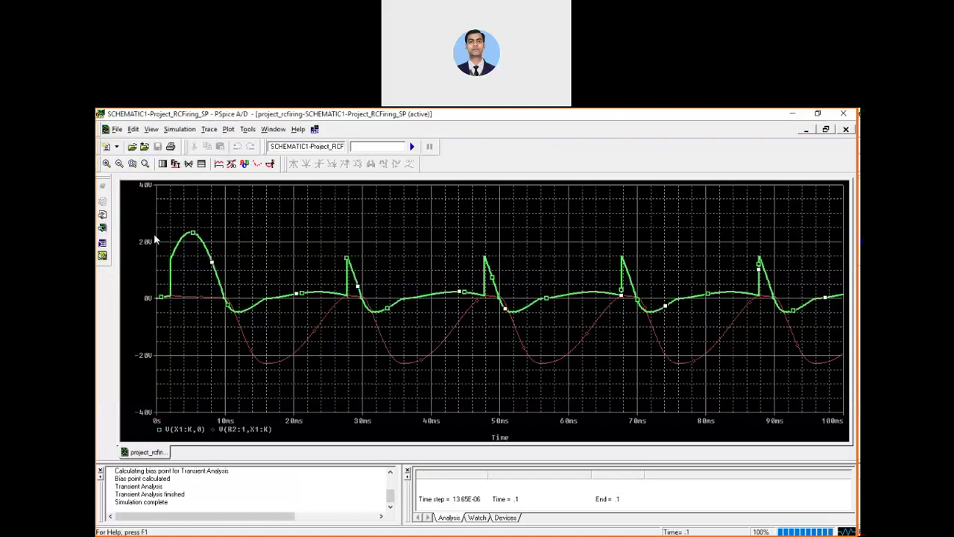
# Set the same thicker line width for the red capacitor voltage trace V(R2:1,X1:K).
pyautogui.rightClick(238, 323)
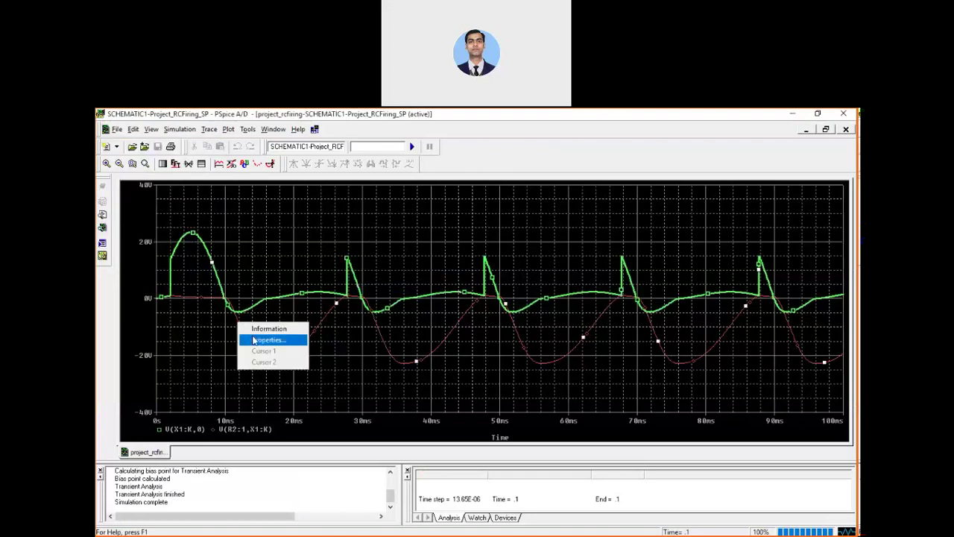
pyautogui.click(253, 340)
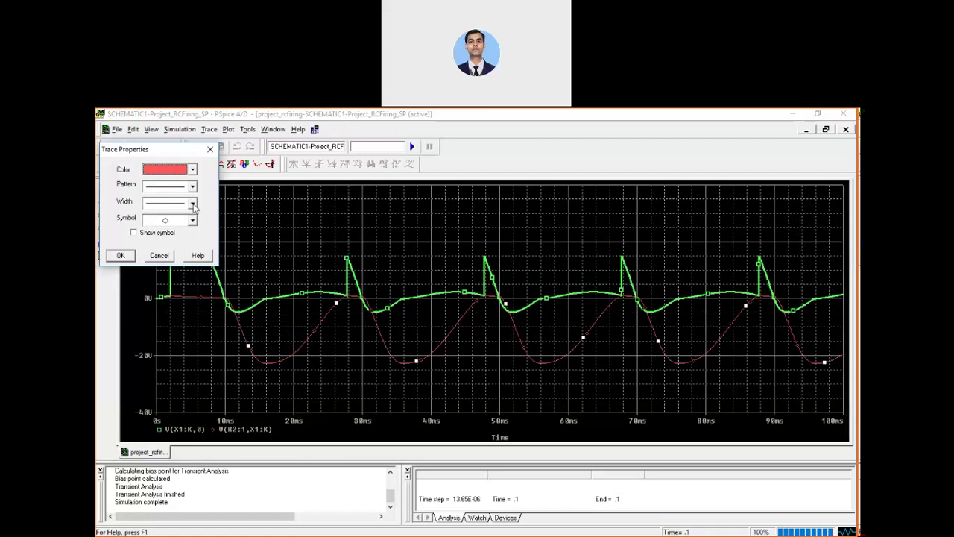
pyautogui.click(192, 203)
pyautogui.click(182, 237)
pyautogui.click(120, 255)
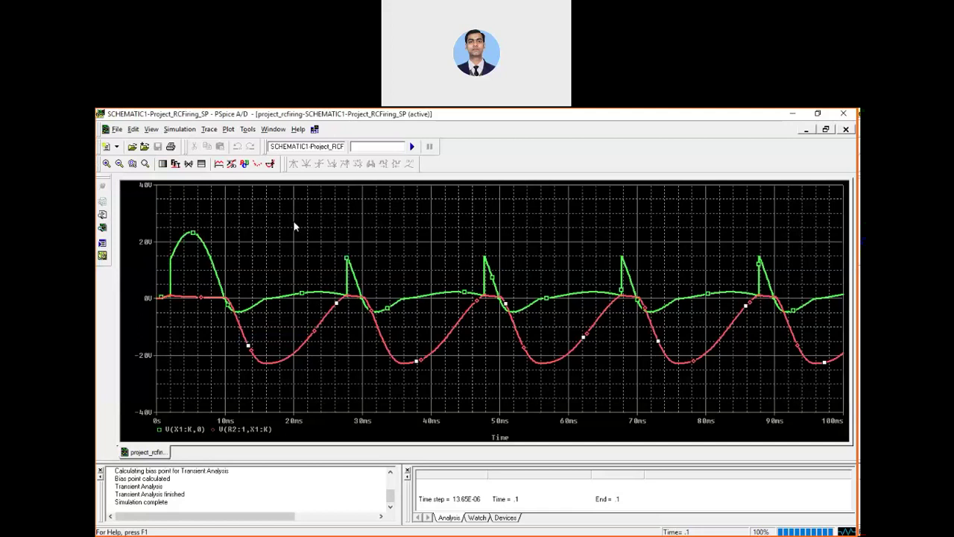
# Add the source voltage trace V(V1:+) and place a probe cursor on the load voltage's second firing point at about 27.6 ms.
pyautogui.click(219, 163)
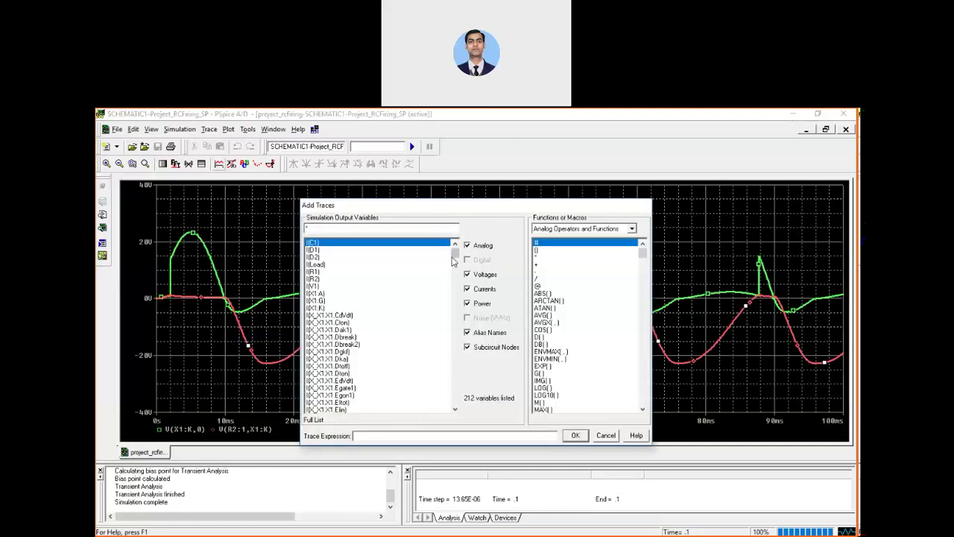
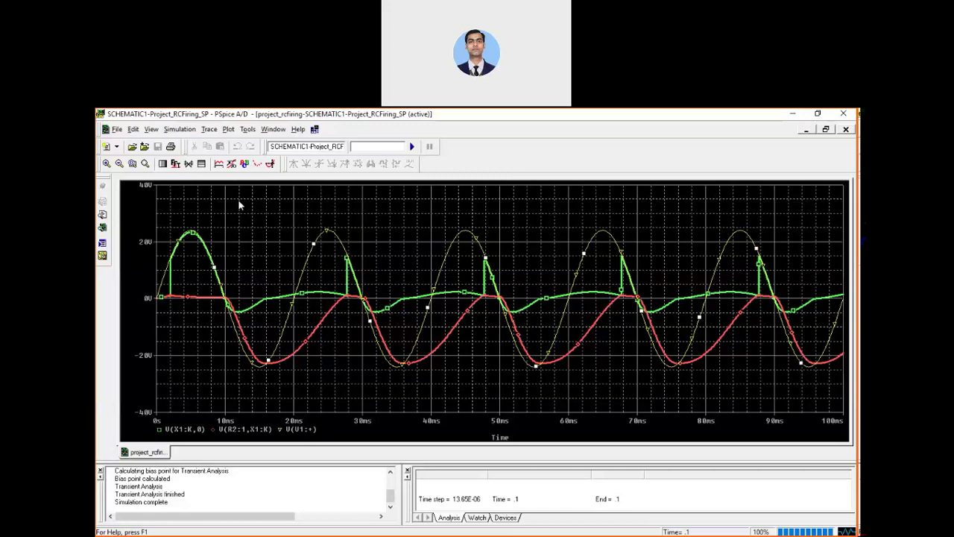
pyautogui.click(271, 166)
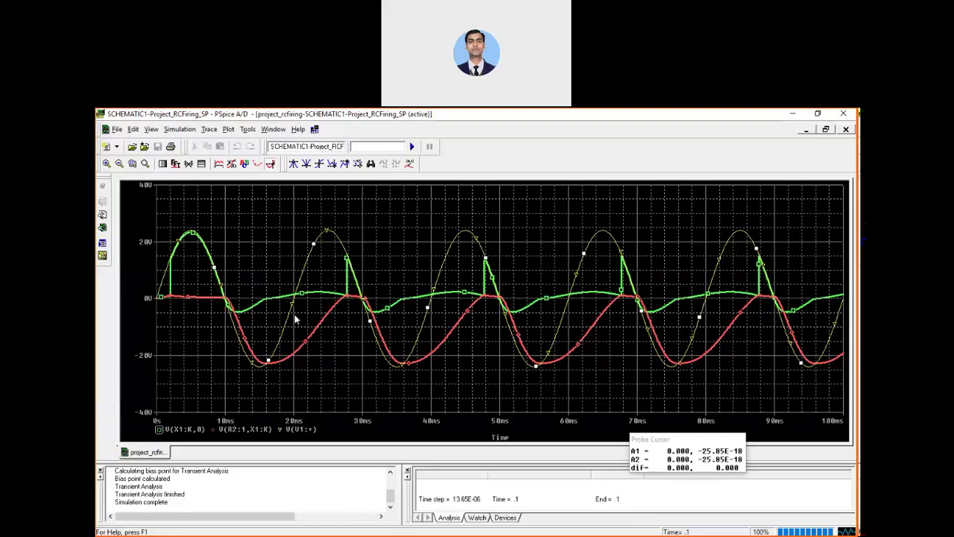
pyautogui.click(268, 223)
pyautogui.moveTo(269, 224); pyautogui.dragTo(347, 302)
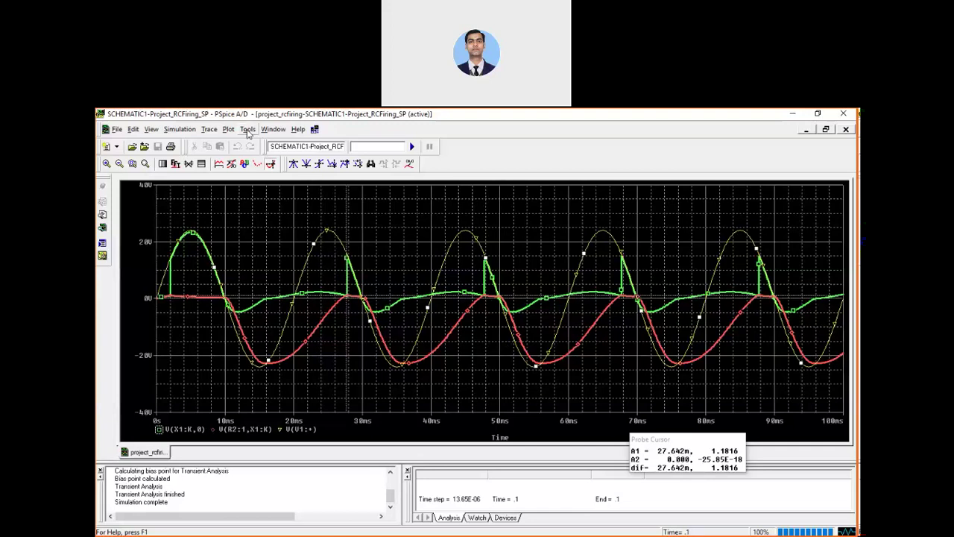
# Switch to the PowerPoint slide show of the RC firing circuit and go back to its title slide.
pyautogui.hotkey('alt', 'Tab')
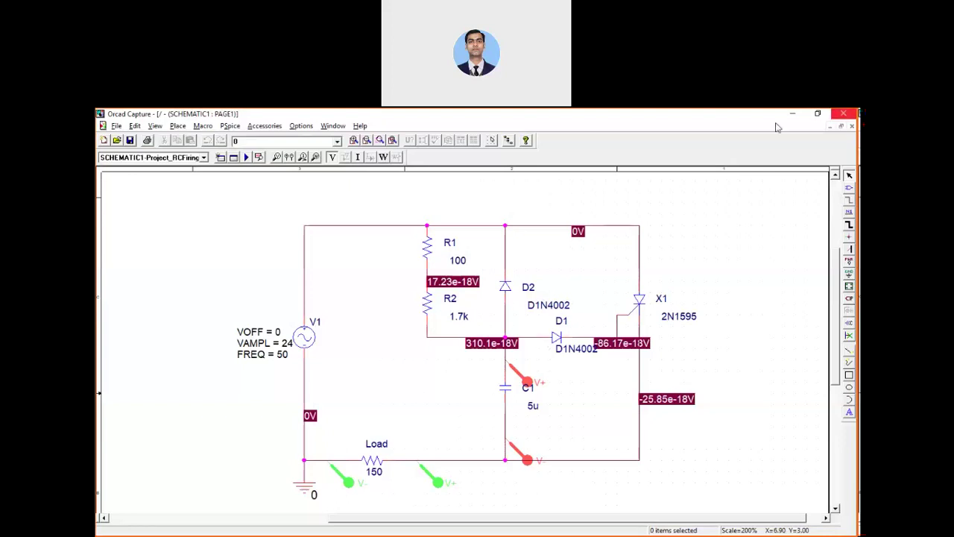
pyautogui.hotkey('alt', 'Tab')
pyautogui.hotkey('alt', 'Tab')
pyautogui.hotkey('alt', 'Tab')
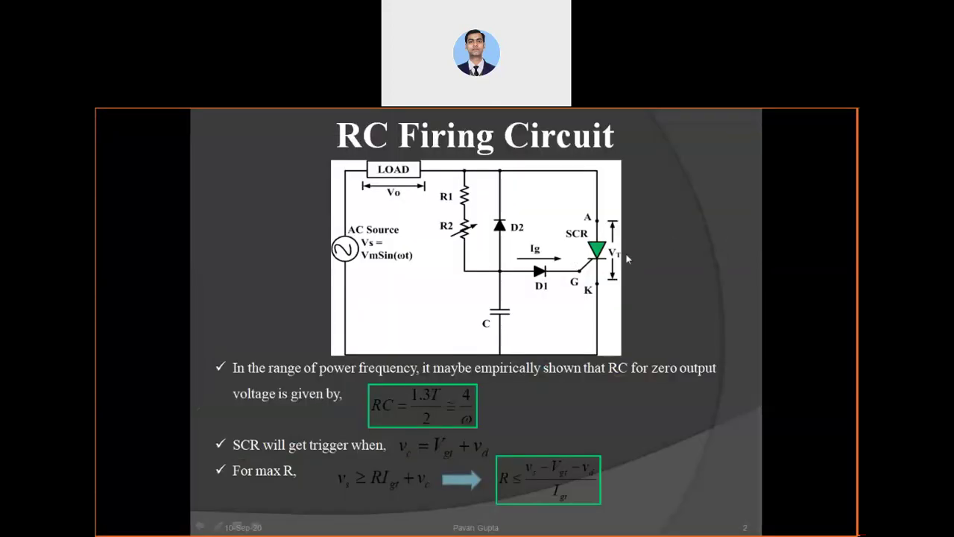
pyautogui.press('Left')
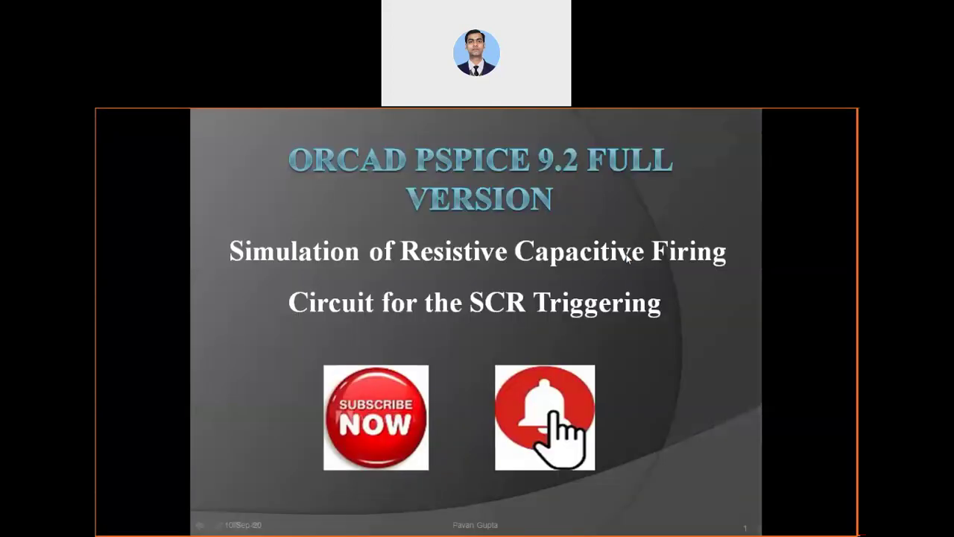